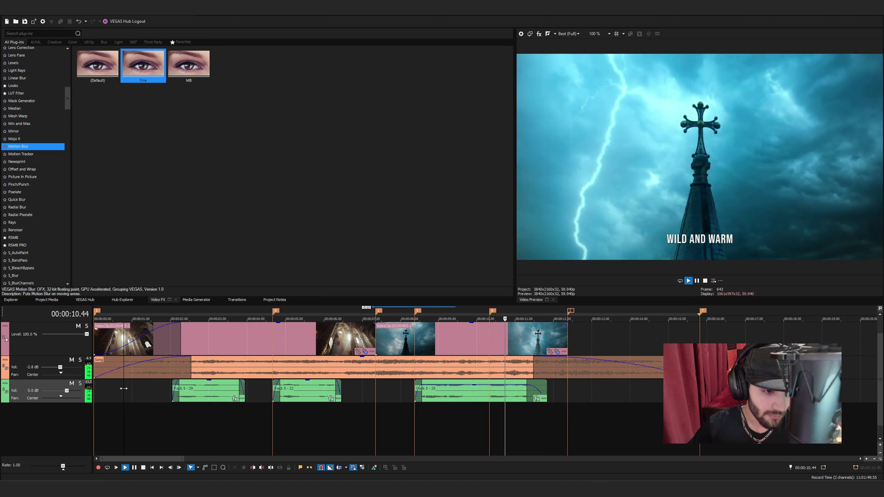
# Step: Stop the playback and place the cursor near the 1-second mark of the timeline
pyautogui.press('space')
pyautogui.click(133, 389)
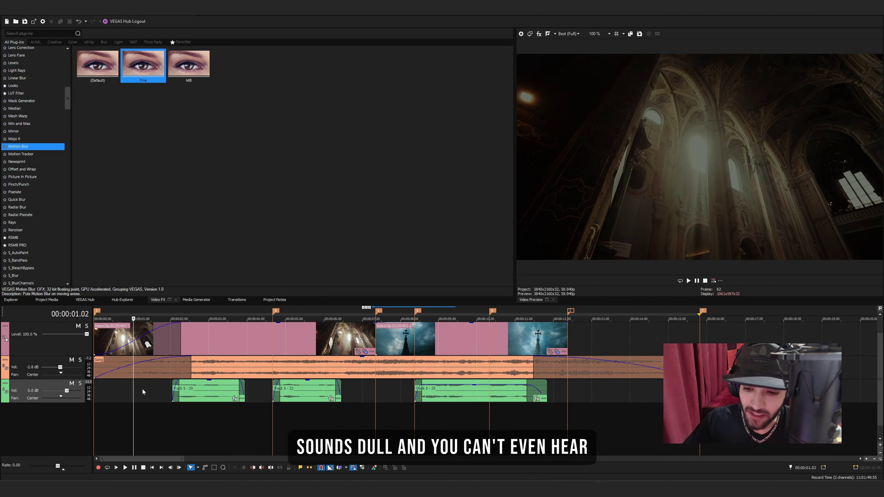
pyautogui.click(153, 393)
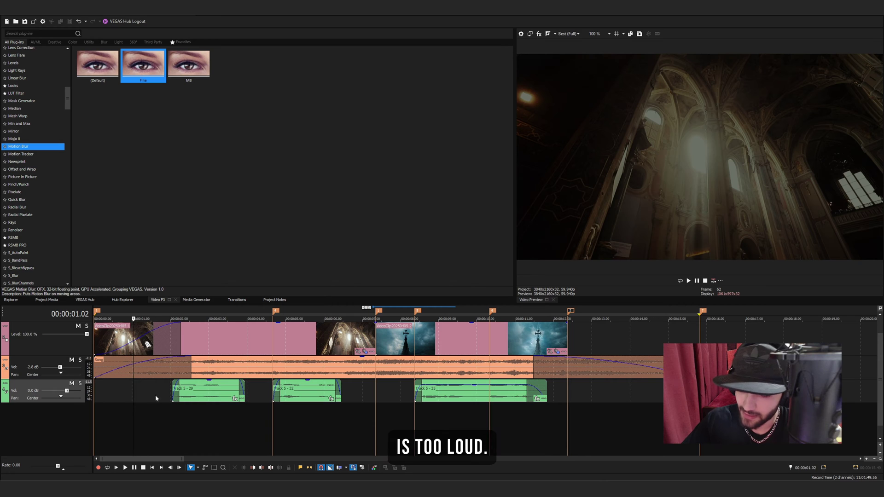
# Step: Turn on Auto Normalize in the event properties of the first narration clip, Track 5 - 29, and play it back
pyautogui.click(205, 401)
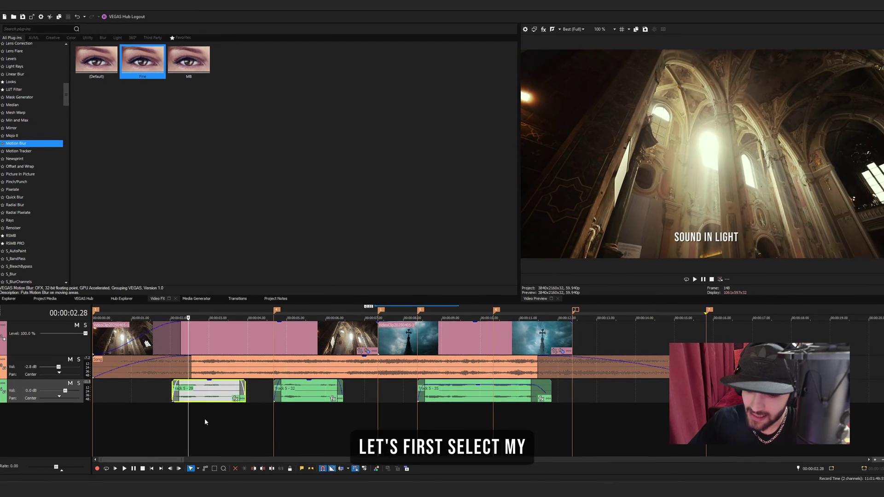
pyautogui.rightClick(206, 396)
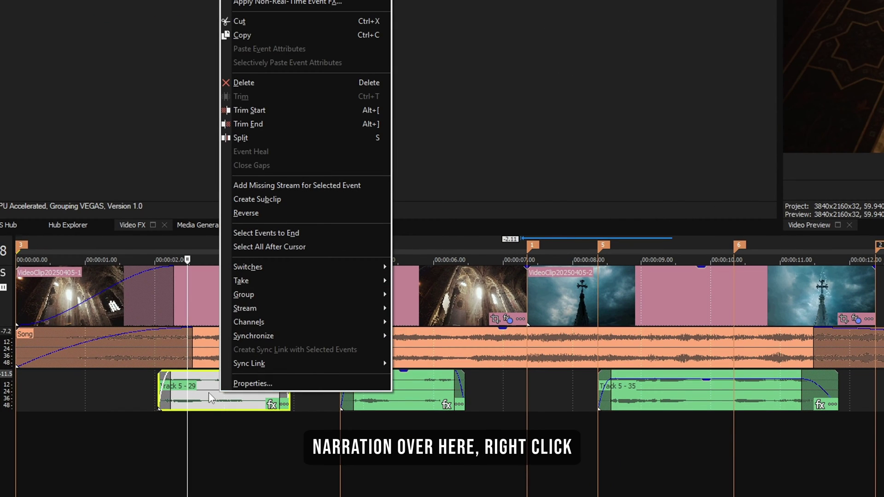
pyautogui.click(251, 384)
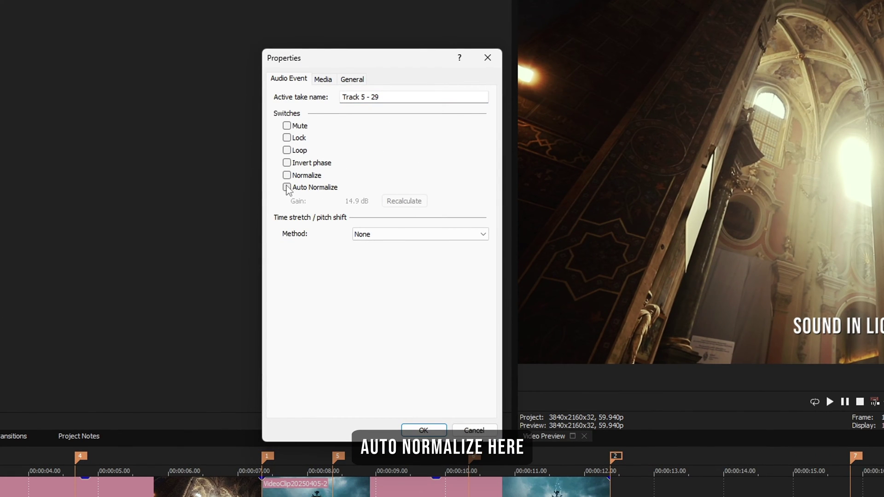
pyautogui.click(287, 187)
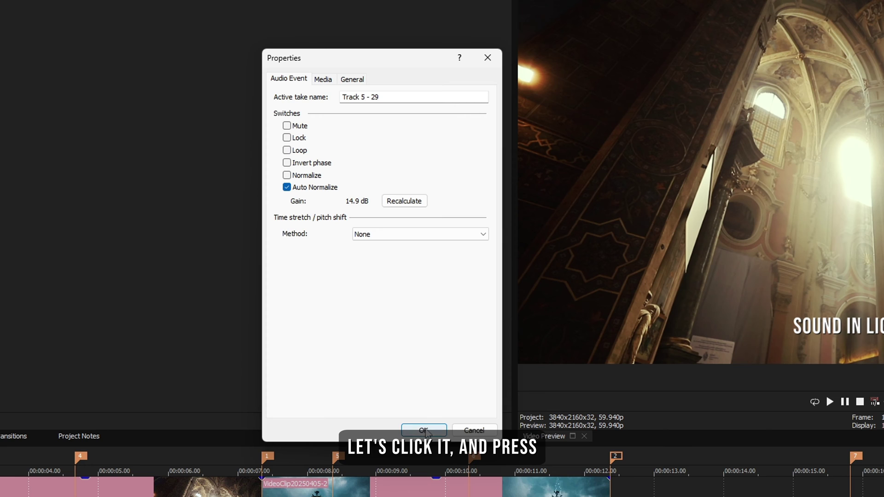
pyautogui.click(424, 431)
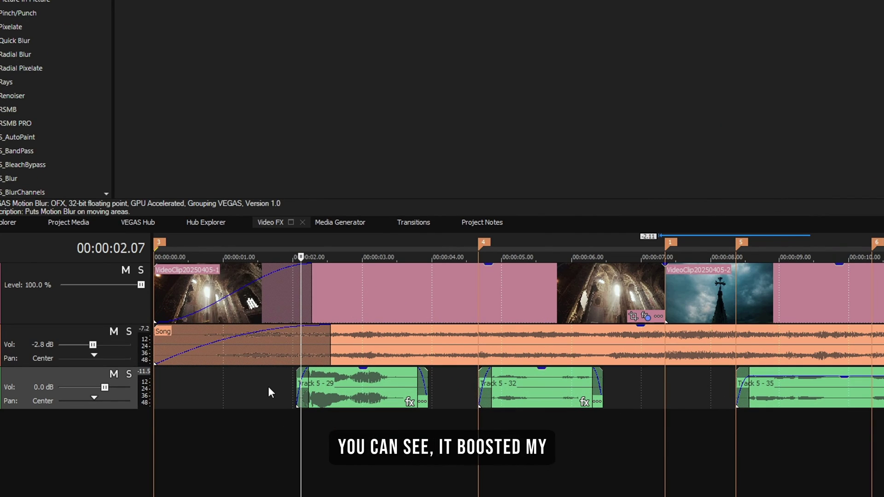
pyautogui.click(256, 377)
pyautogui.press('space')
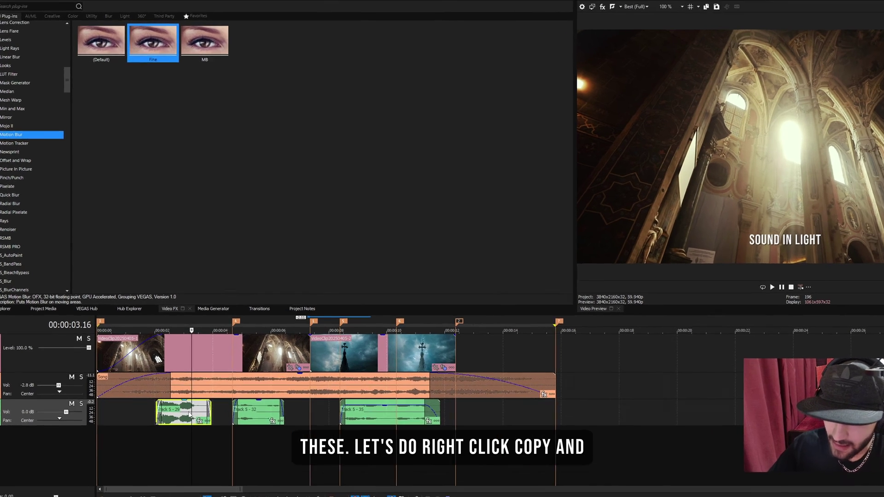
# Step: Copy the first narration clip and paste its event attributes onto the other two narration clips, Track 5 - 32 and Track 5 - 35
pyautogui.rightClick(174, 391)
pyautogui.click(203, 193)
pyautogui.click(303, 456)
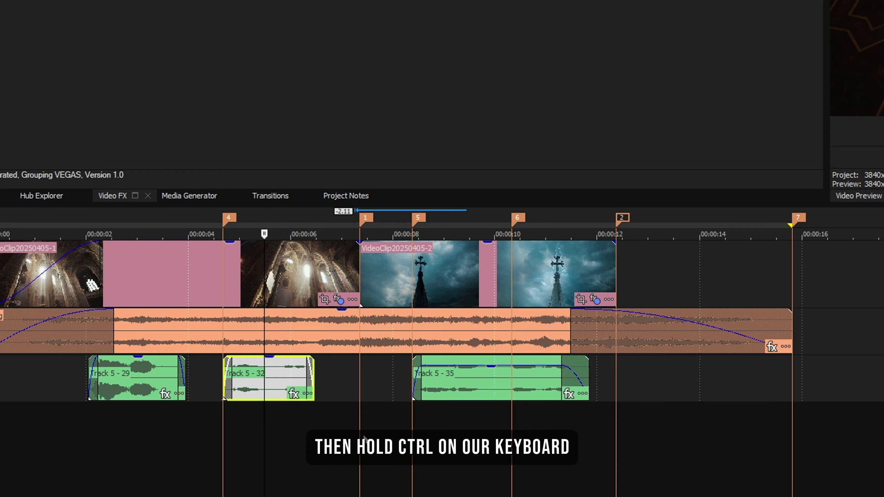
pyautogui.keyDown('ctrl'); pyautogui.click(453, 391); pyautogui.keyUp('ctrl')
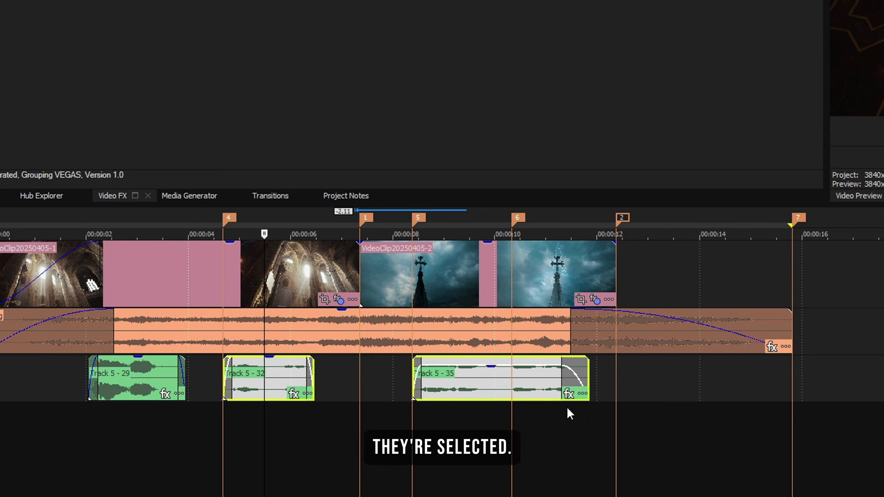
pyautogui.rightClick(446, 376)
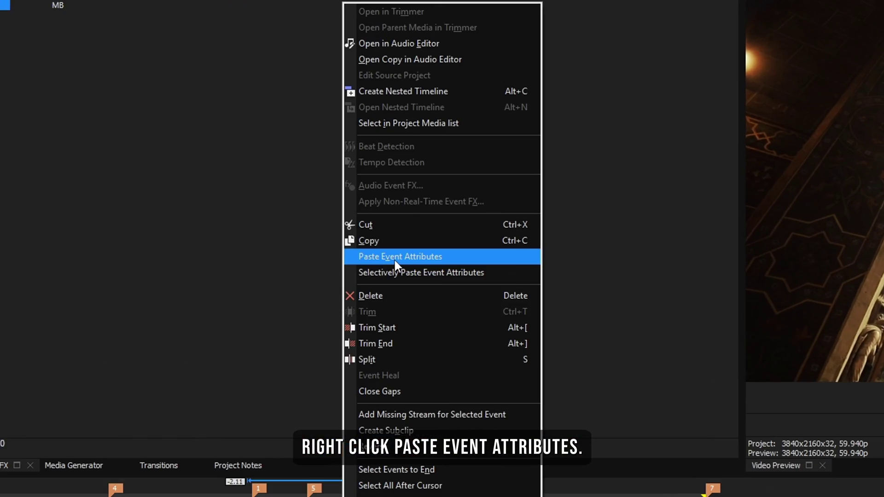
pyautogui.click(454, 198)
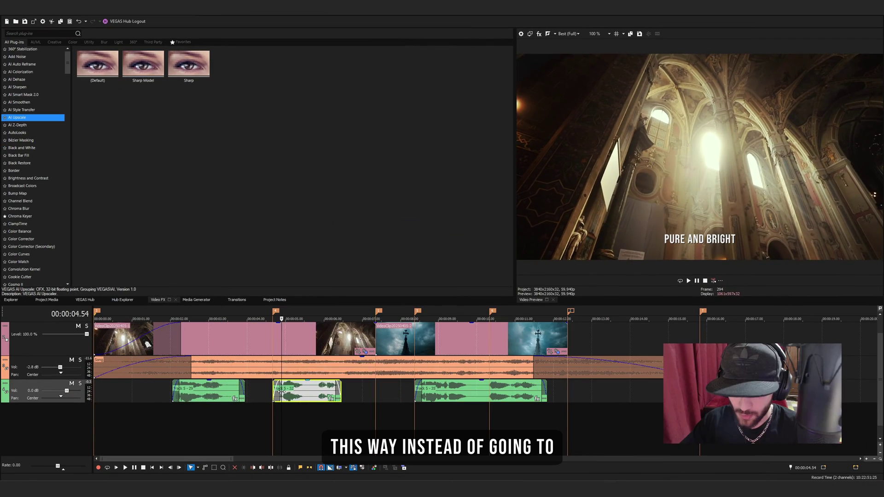
# Step: Check the Auto Normalize setting in the event properties of the second narration clip
pyautogui.rightClick(281, 394)
pyautogui.click(304, 373)
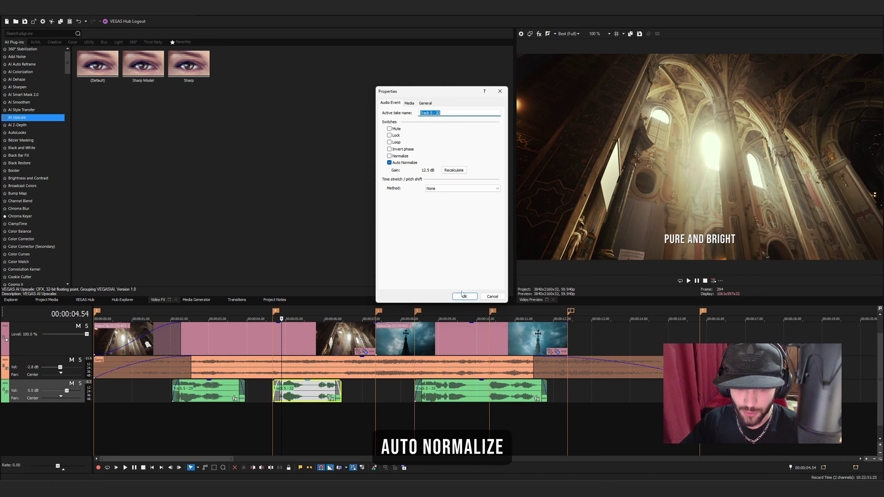
pyautogui.press('Return')
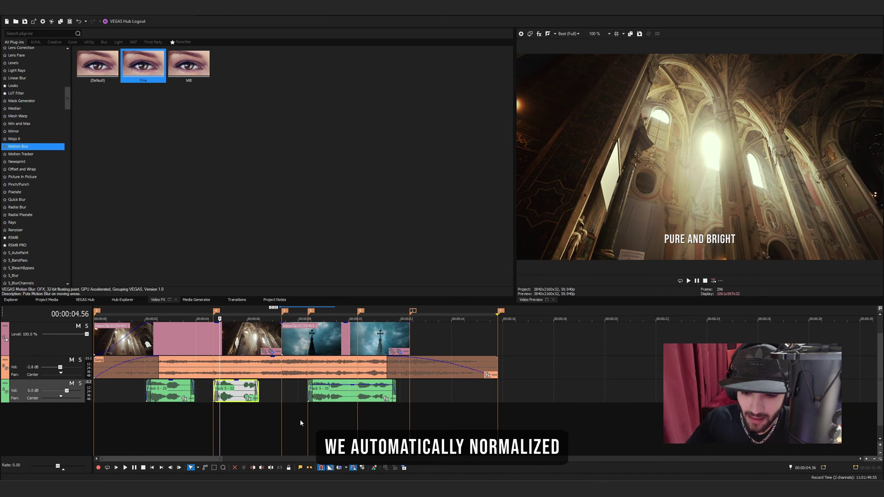
# Step: Play the timeline from just before the first narration clip to hear the narration against the song
pyautogui.click(140, 412)
pyautogui.press('space')
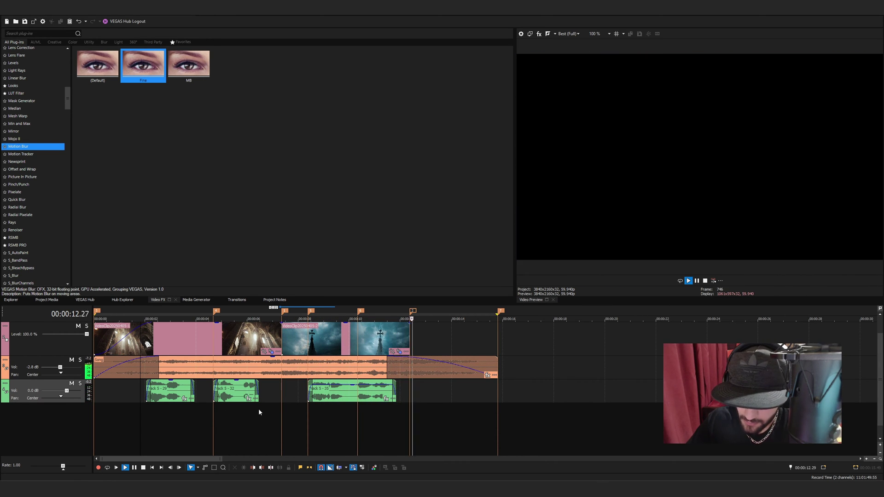
pyautogui.press('space')
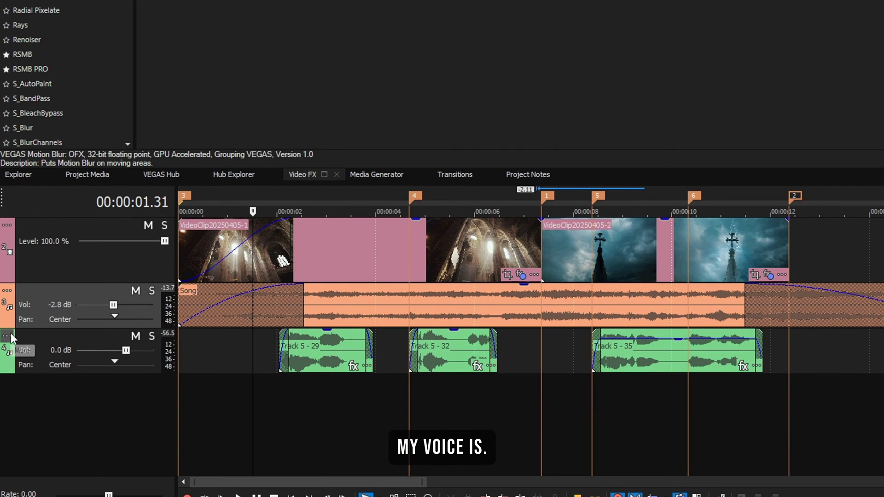
# Step: Make the narration track the Auto Ducking Controller, with Floor Reduction at -14.89 dB and Peak Reduction at its minimum
pyautogui.click(7, 337)
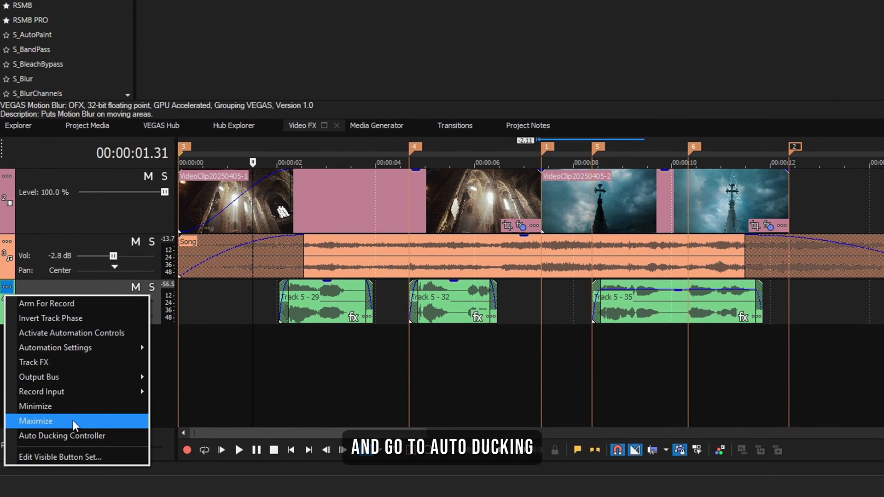
pyautogui.click(81, 435)
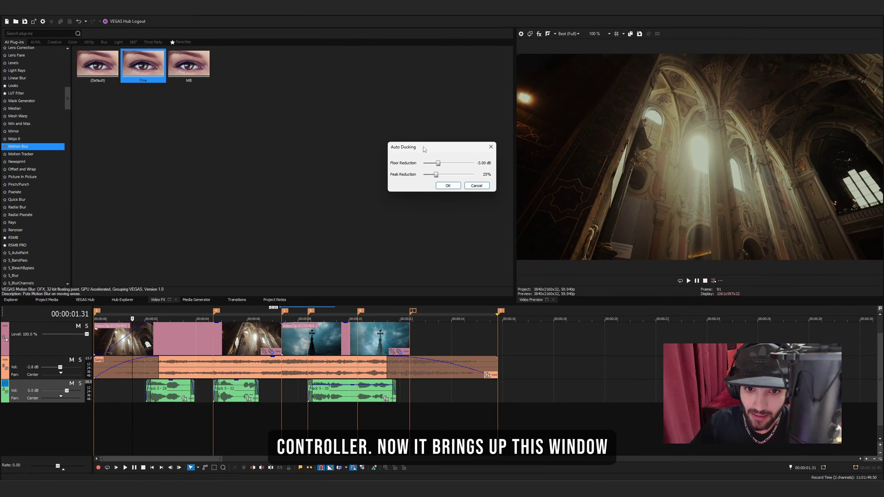
pyautogui.moveTo(423, 148); pyautogui.dragTo(409, 205)
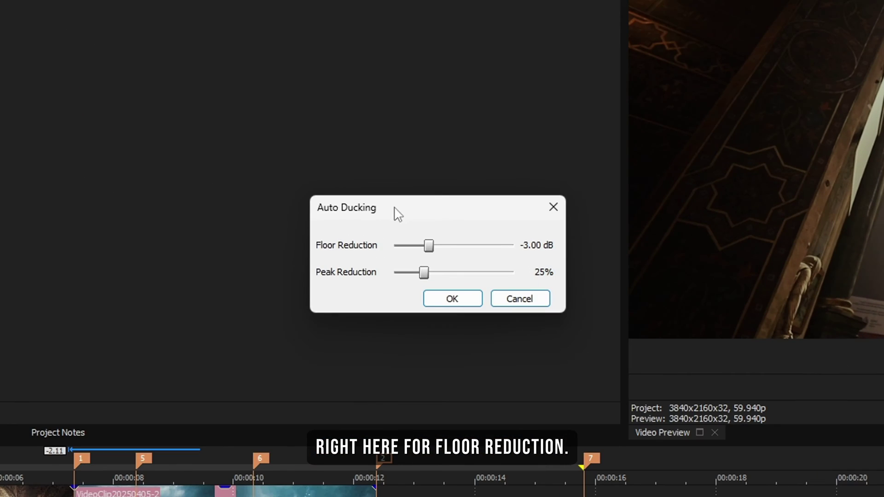
pyautogui.moveTo(460, 246); pyautogui.dragTo(478, 247)
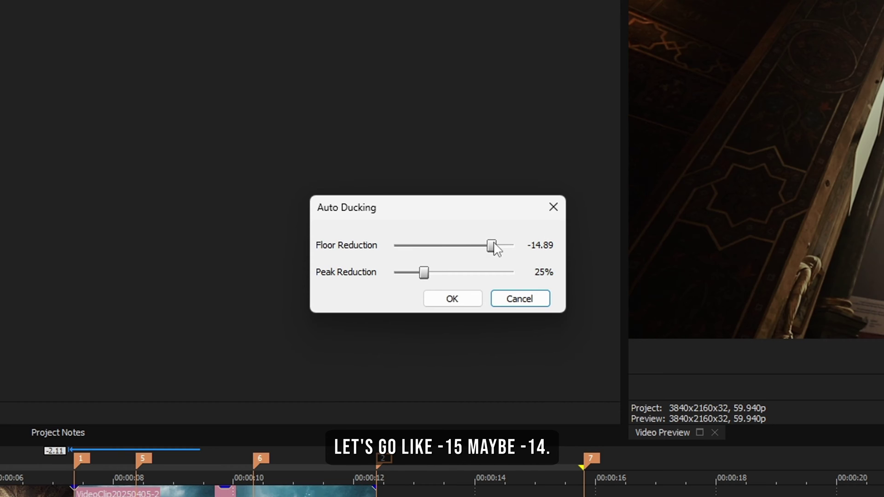
pyautogui.moveTo(424, 272); pyautogui.dragTo(357, 278)
pyautogui.click(468, 300)
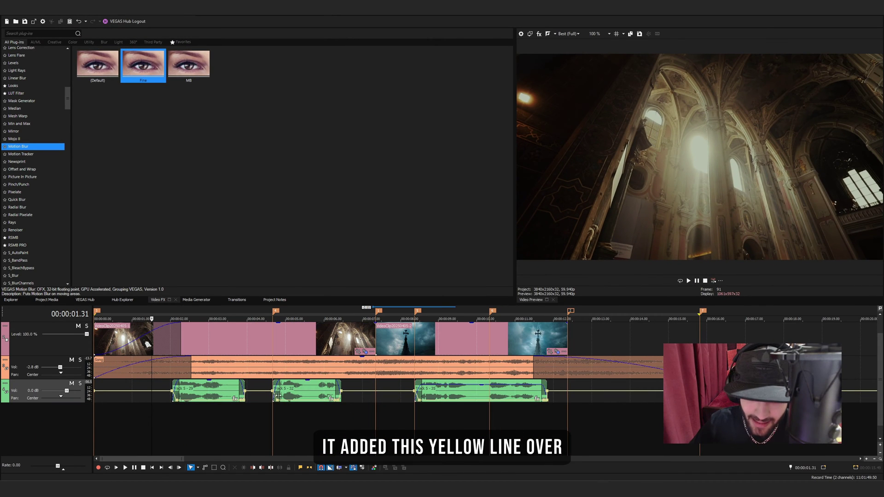
# Step: Make the song track an Auto Ducking Listener of Audio Track 4 and play back the mix
pyautogui.click(195, 412)
pyautogui.click(162, 407)
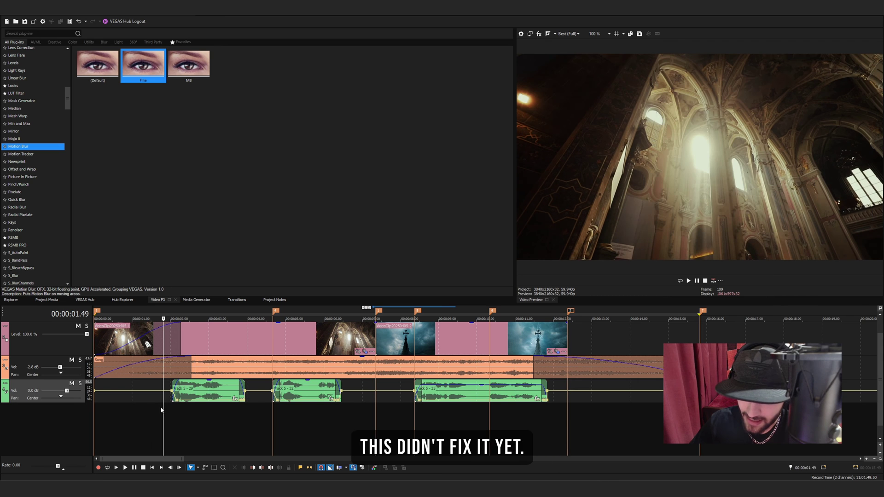
pyautogui.click(155, 414)
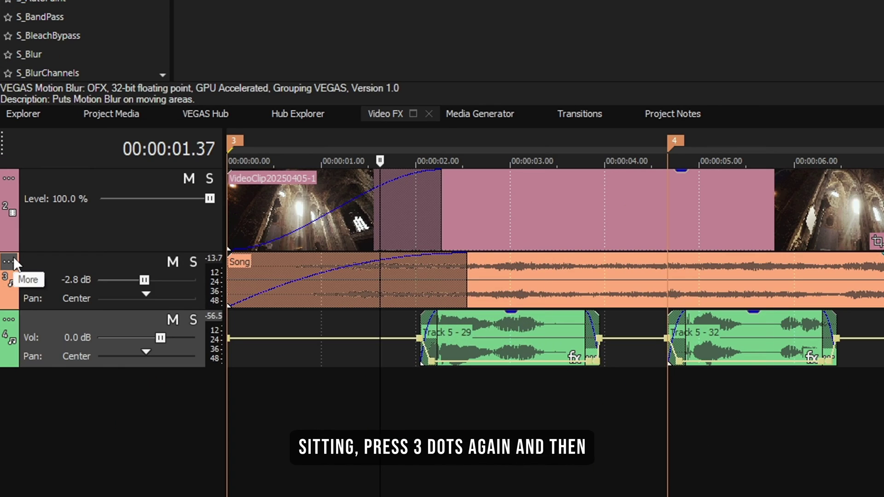
pyautogui.click(13, 261)
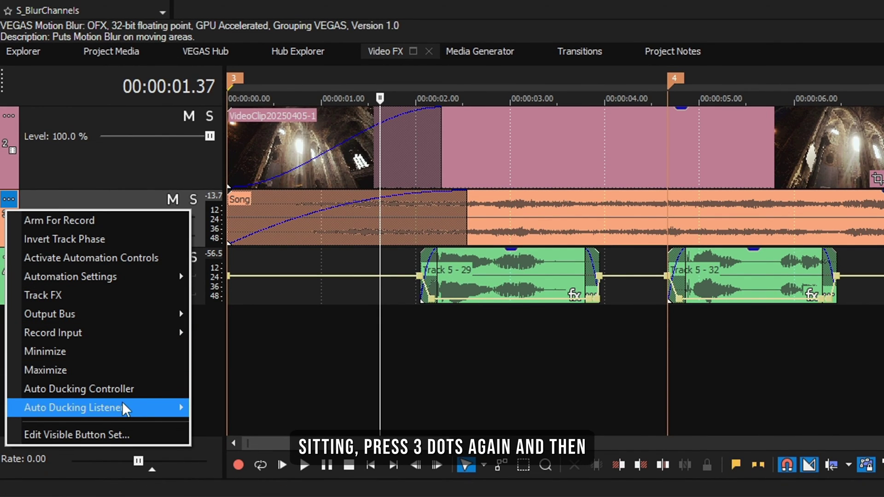
pyautogui.moveTo(119, 407)
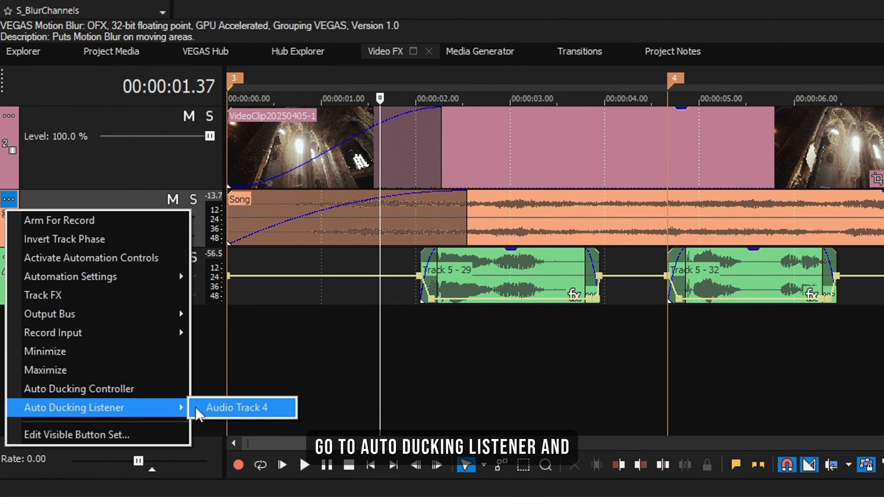
pyautogui.click(224, 408)
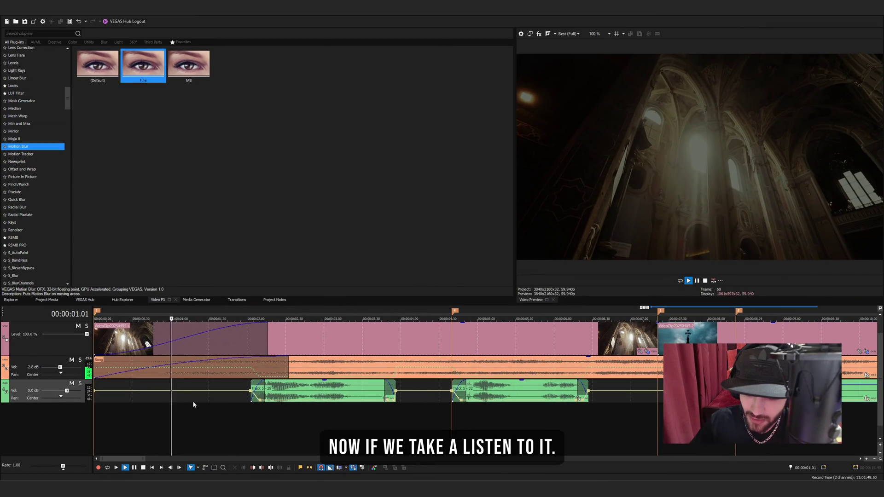
pyautogui.press('space')
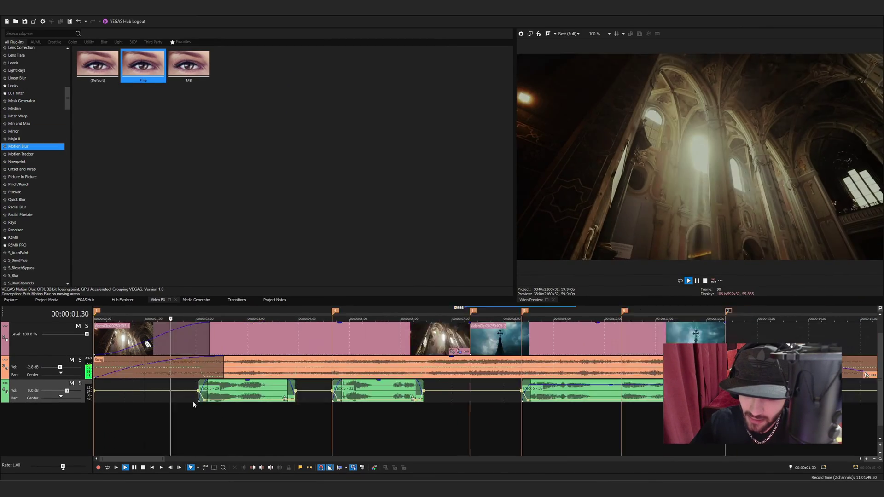
pyautogui.scroll(-4, 194, 404)
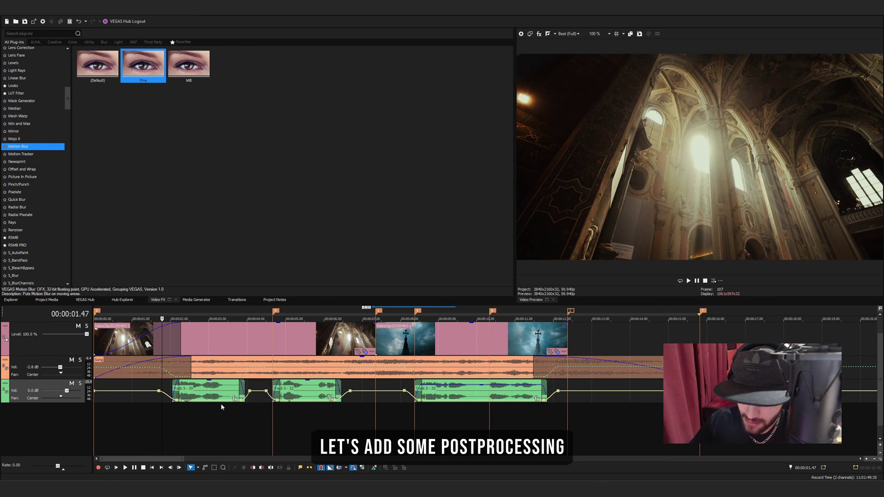
# Step: Add the ExpressFX Equalization, Smooth/Enhance and Track EQ plug-ins to the first narration clip's event effects chain
pyautogui.click(202, 391)
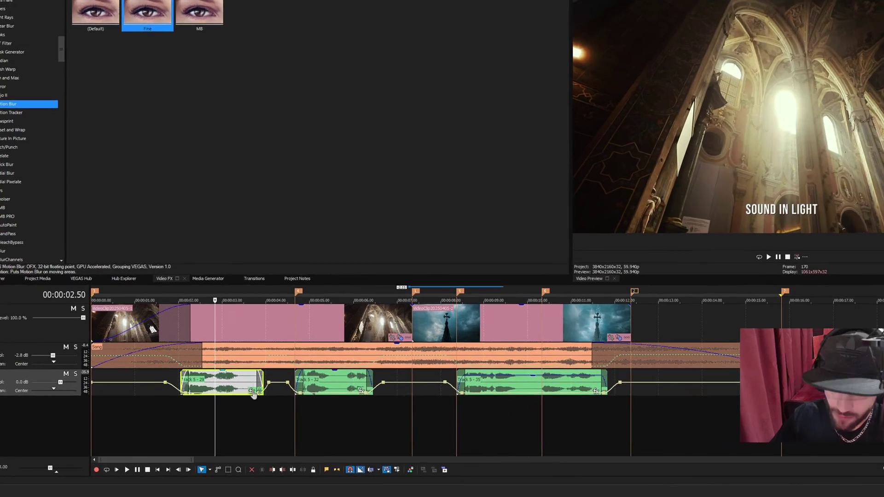
pyautogui.click(248, 393)
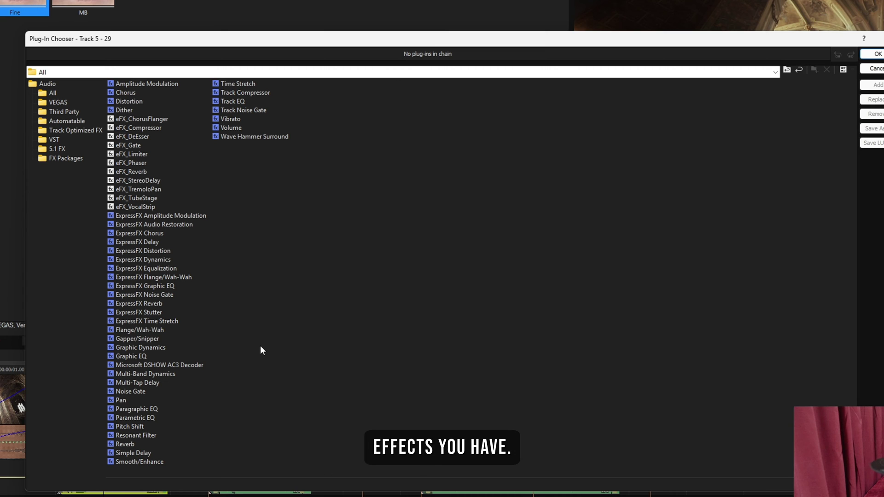
pyautogui.click(233, 101)
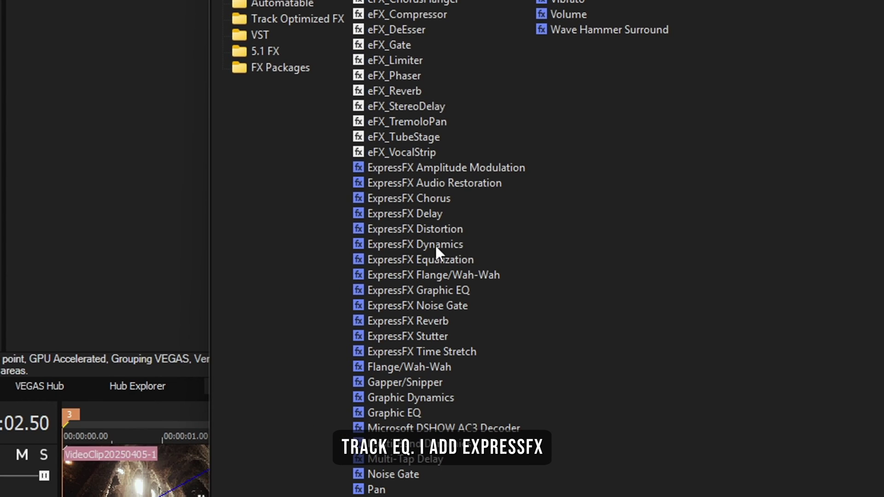
pyautogui.click(458, 256)
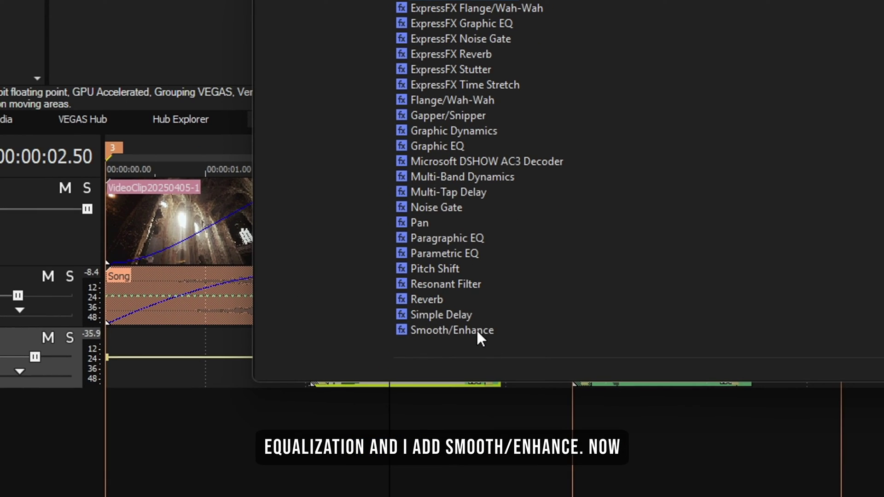
pyautogui.click(476, 330)
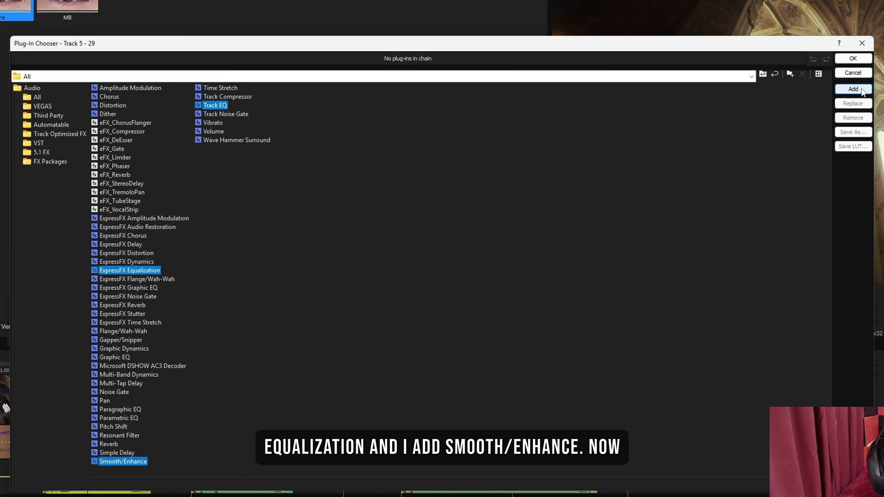
pyautogui.click(861, 92)
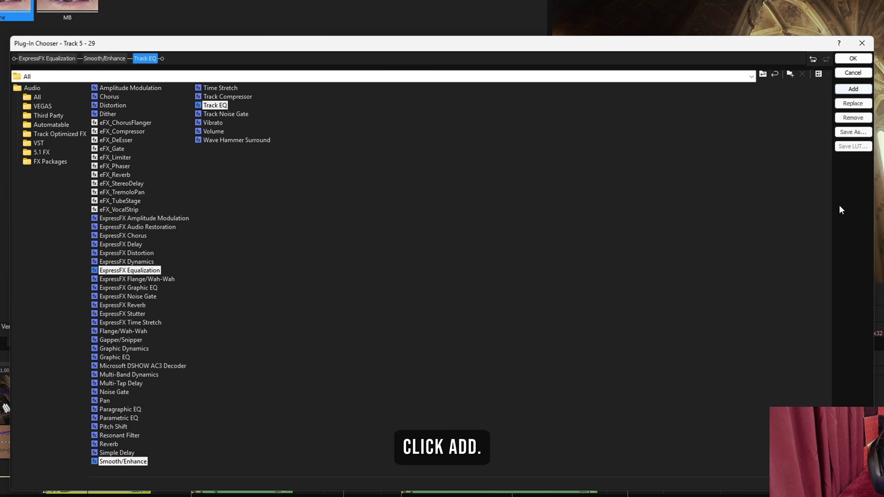
pyautogui.press('Return')
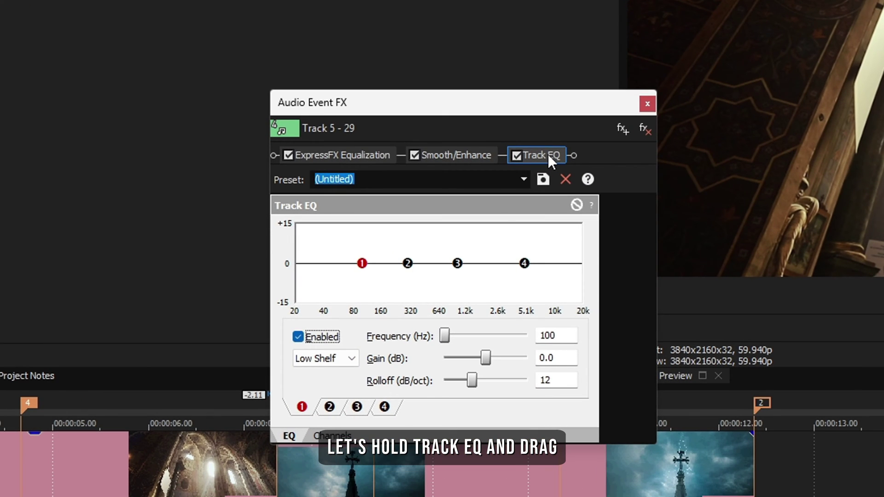
# Step: Move Track EQ to the start of the effects chain and apply its "modz" preset
pyautogui.moveTo(534, 212); pyautogui.dragTo(374, 207)
pyautogui.moveTo(277, 145); pyautogui.dragTo(274, 144)
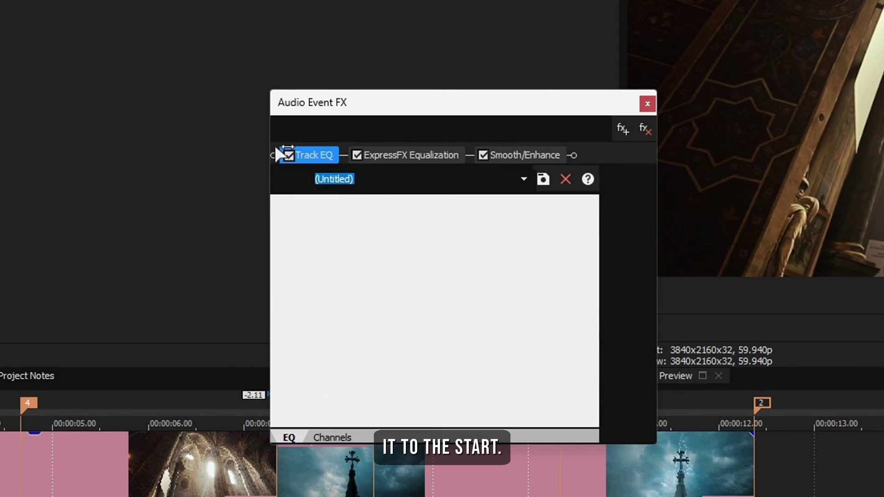
pyautogui.click(523, 178)
pyautogui.click(328, 361)
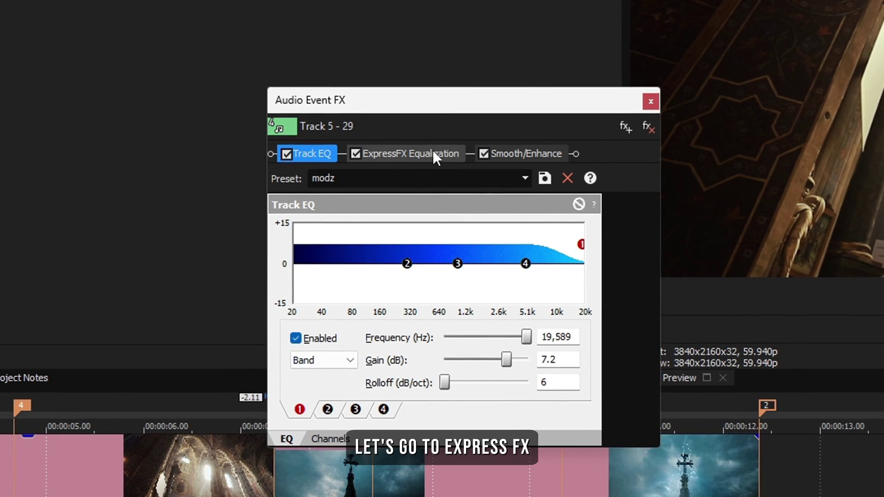
# Step: Apply the "modz" preset to ExpressFX Equalization and review its values alongside those of Track EQ
pyautogui.click(443, 156)
pyautogui.click(522, 179)
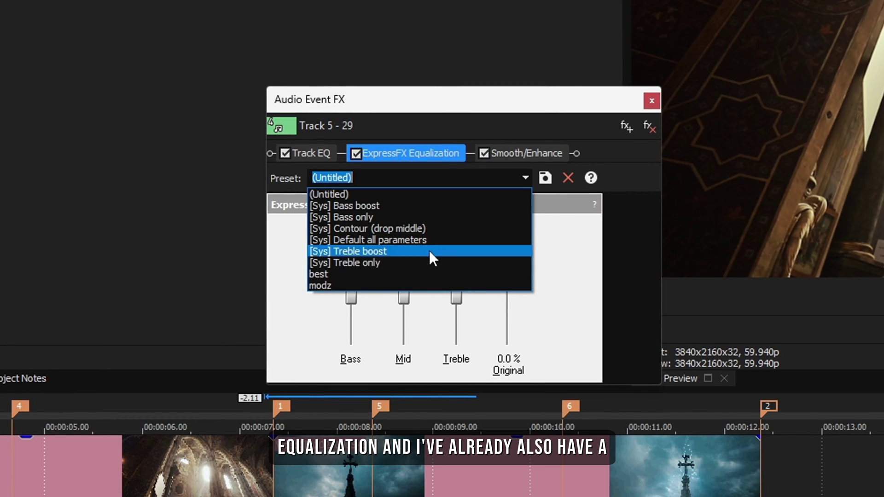
pyautogui.click(379, 285)
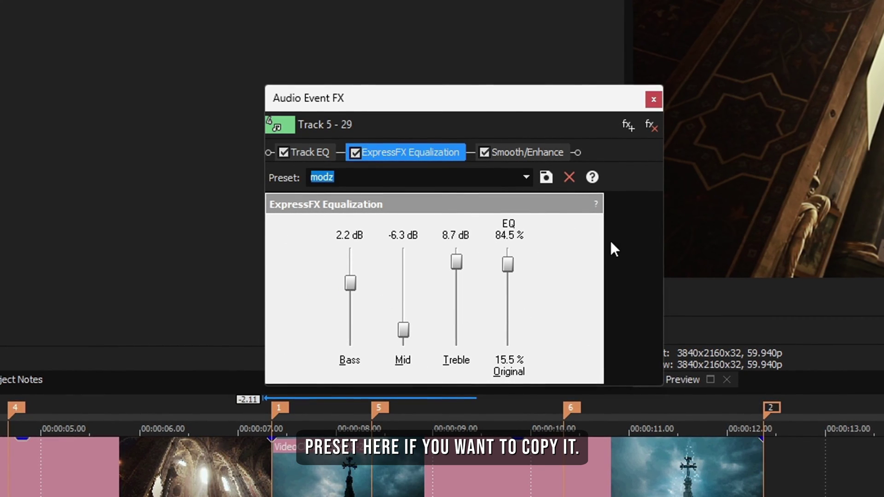
pyautogui.click(310, 152)
pyautogui.click(410, 151)
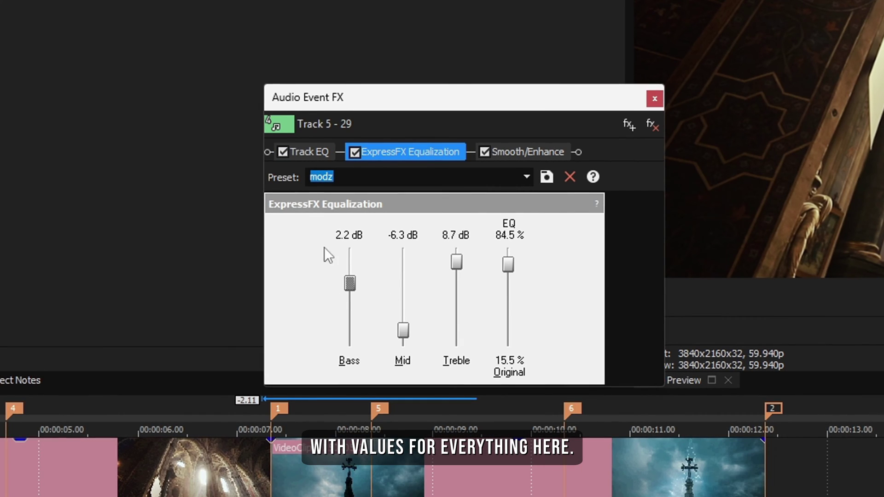
# Step: Apply the "modz" preset to Smooth/Enhance and close the event effects window
pyautogui.click(514, 148)
pyautogui.click(479, 177)
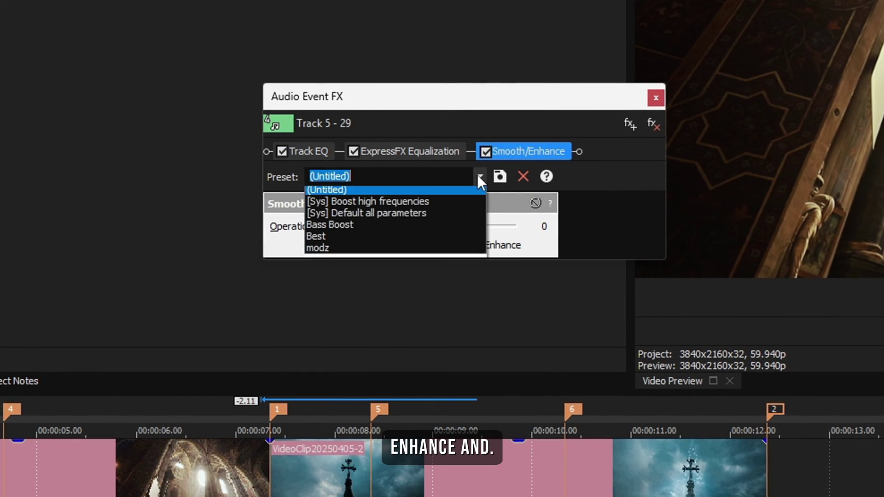
pyautogui.click(383, 247)
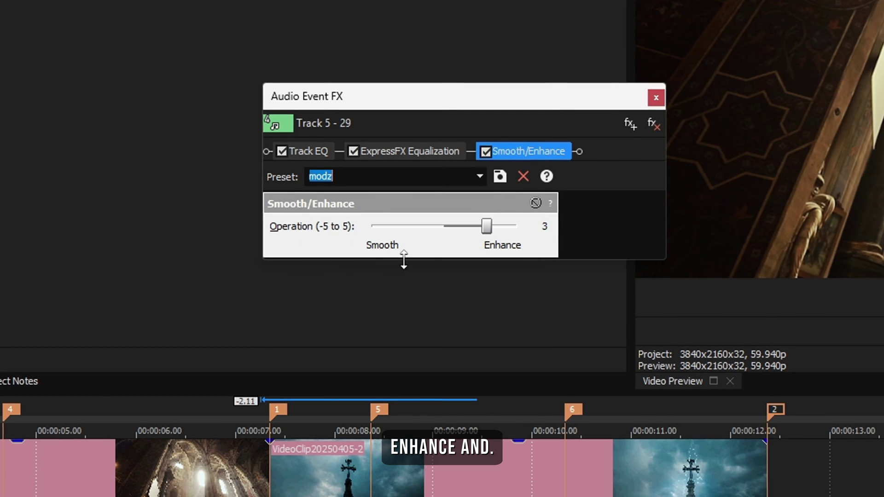
pyautogui.click(487, 225)
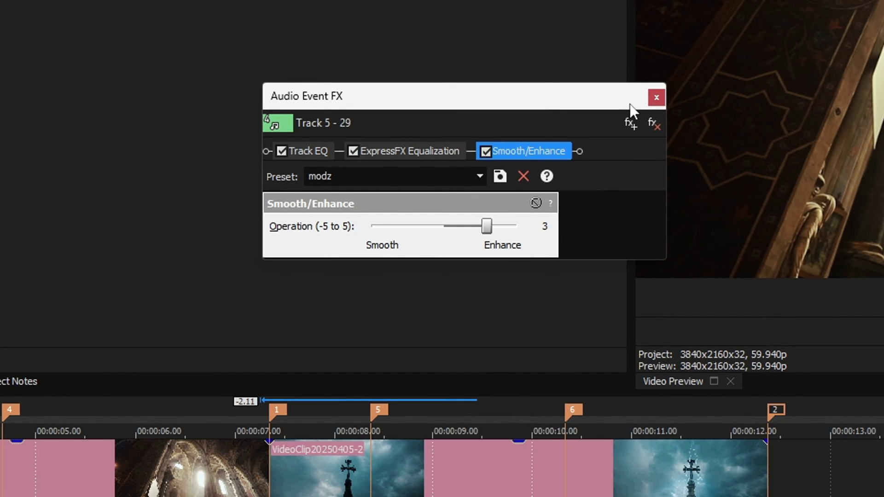
pyautogui.click(656, 97)
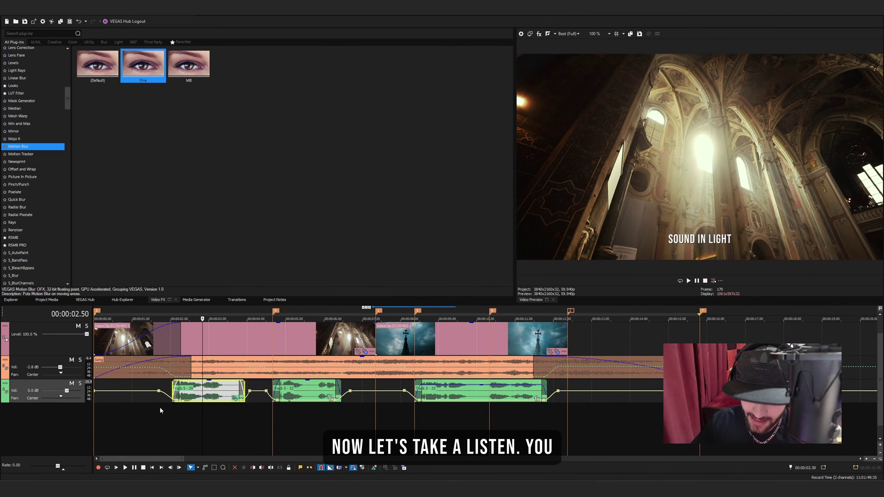
# Step: Play the timeline from just before the first narration clip to hear the voice with its effects
pyautogui.click(160, 410)
pyautogui.press('space')
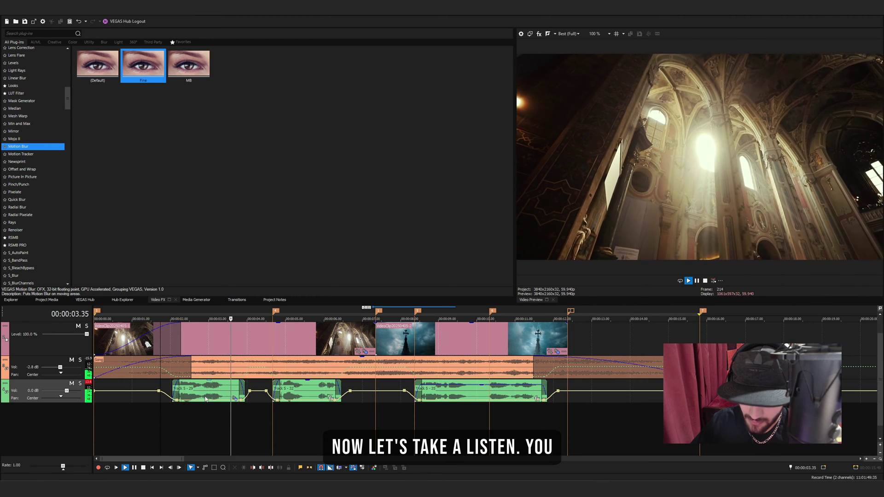
pyautogui.press('space')
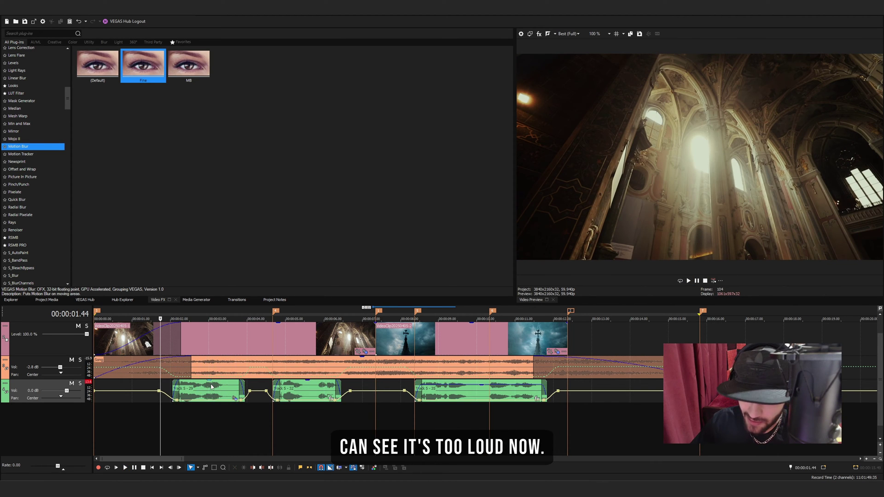
# Step: Lower the first narration clip's gain in stages to about -13.8 dB, playing back the mix between adjustments
pyautogui.click(209, 383)
pyautogui.moveTo(209, 389); pyautogui.dragTo(210, 393)
pyautogui.press('space')
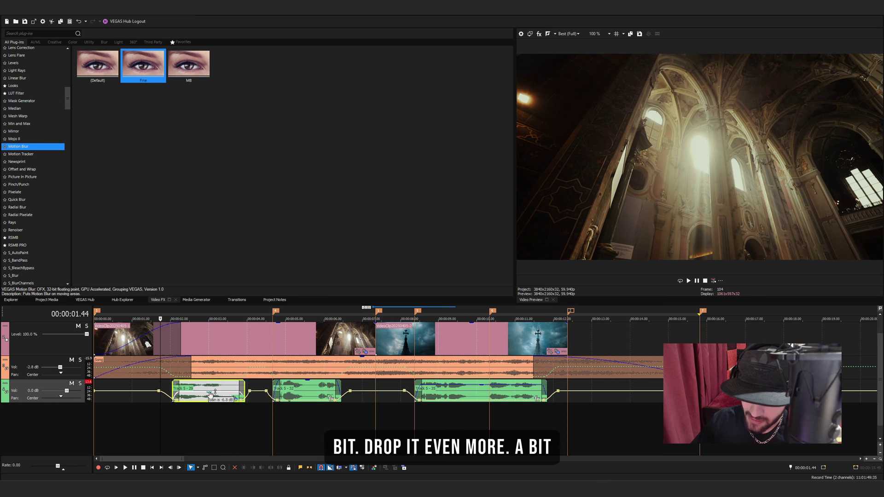
pyautogui.press('space')
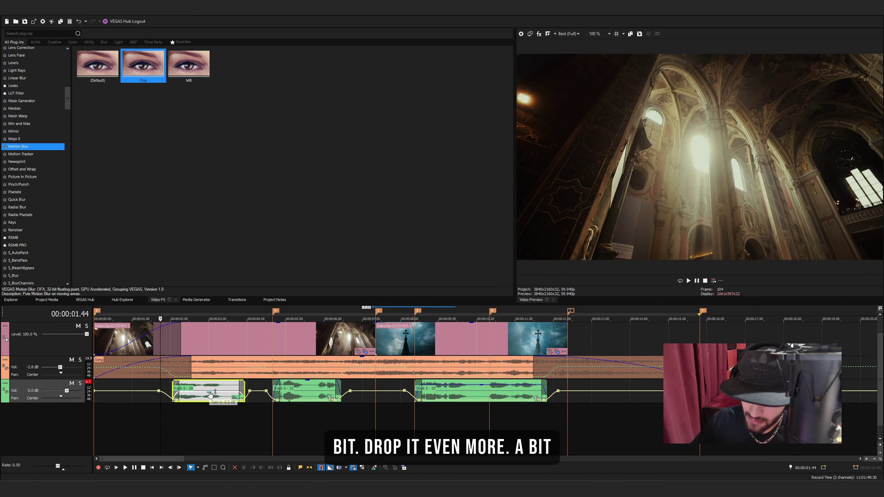
pyautogui.press('space')
pyautogui.moveTo(211, 399); pyautogui.dragTo(211, 398)
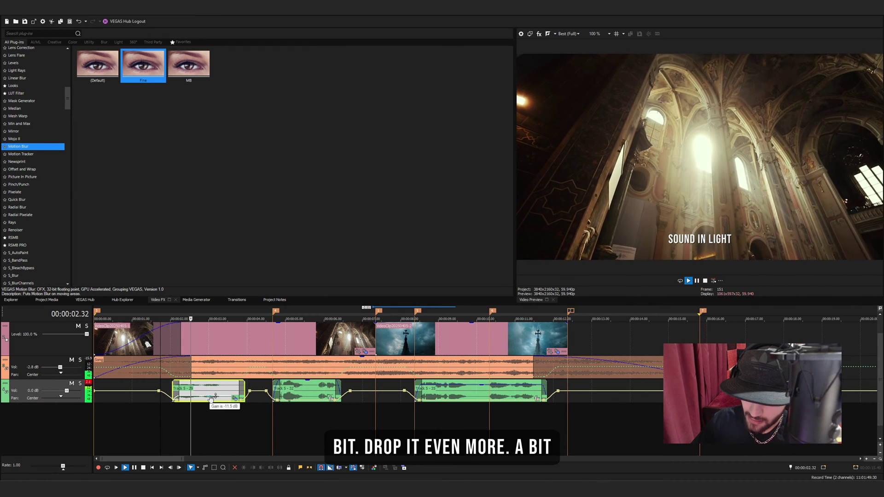
pyautogui.press('space')
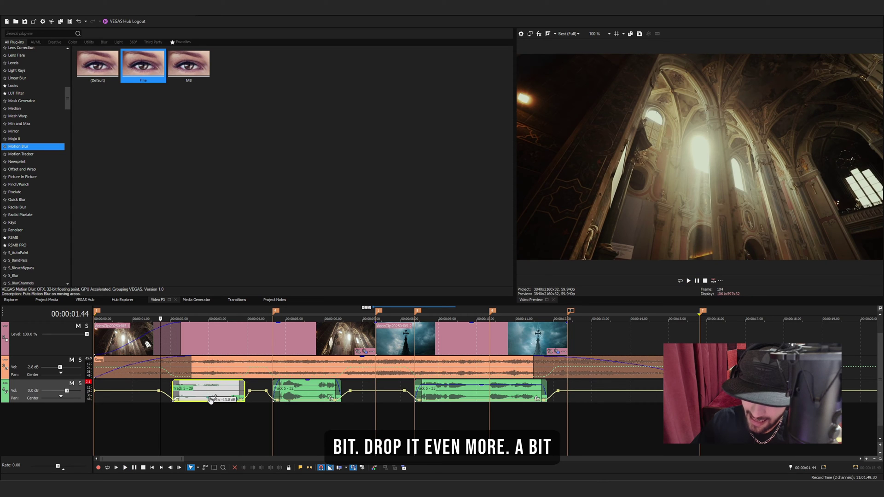
pyautogui.press('space')
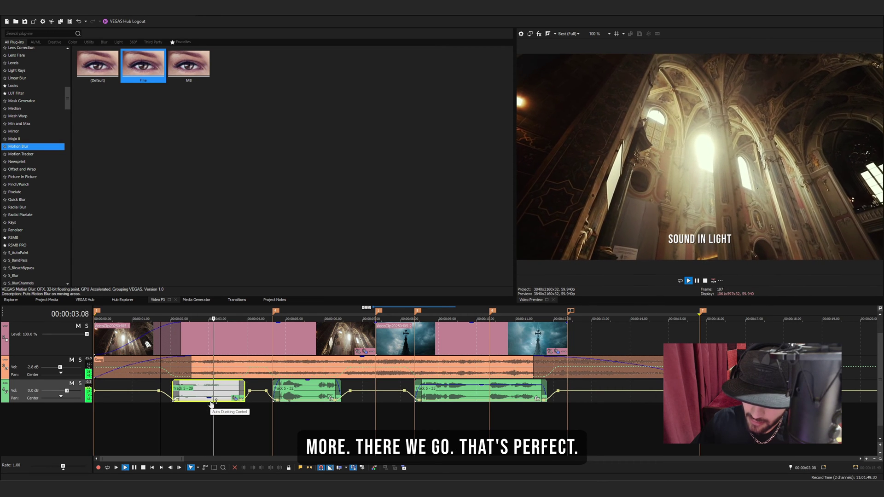
pyautogui.press('space')
# Step: Copy the first narration clip and selectively paste only its audio event effects and effect keyframes onto the other two narration clips
pyautogui.click(214, 391)
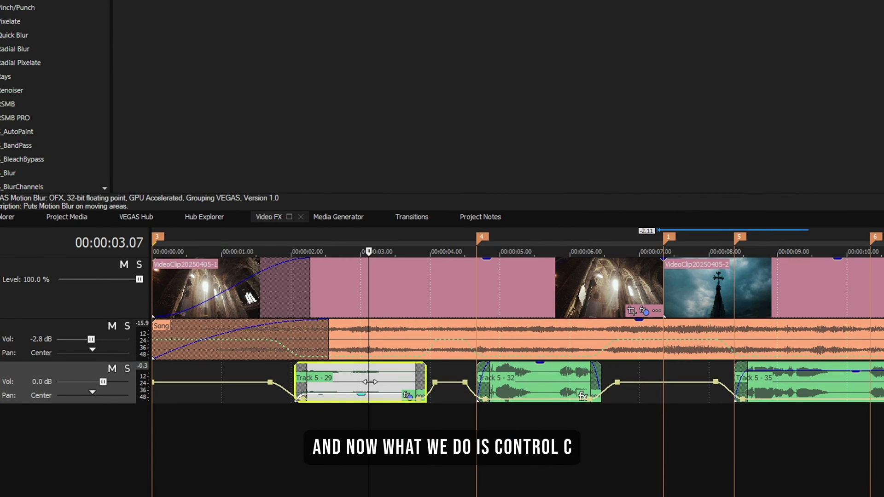
pyautogui.click(542, 374)
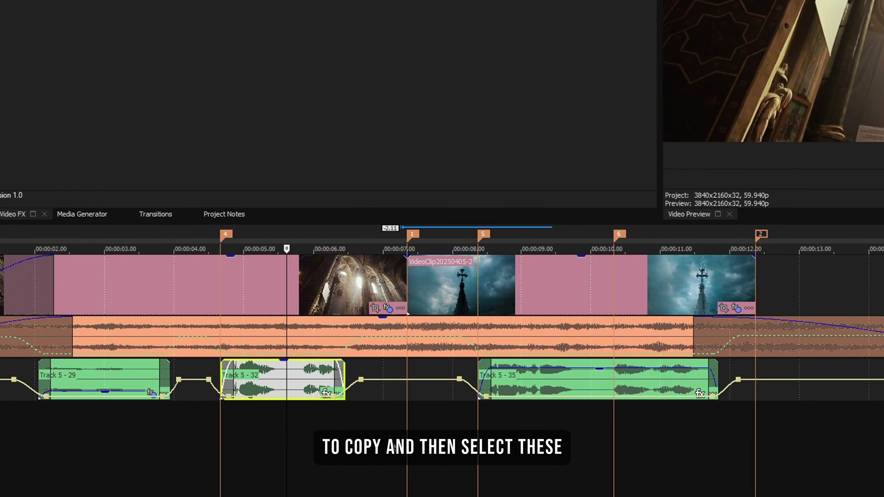
pyautogui.keyDown('ctrl'); pyautogui.click(522, 388); pyautogui.keyUp('ctrl')
pyautogui.rightClick(520, 382)
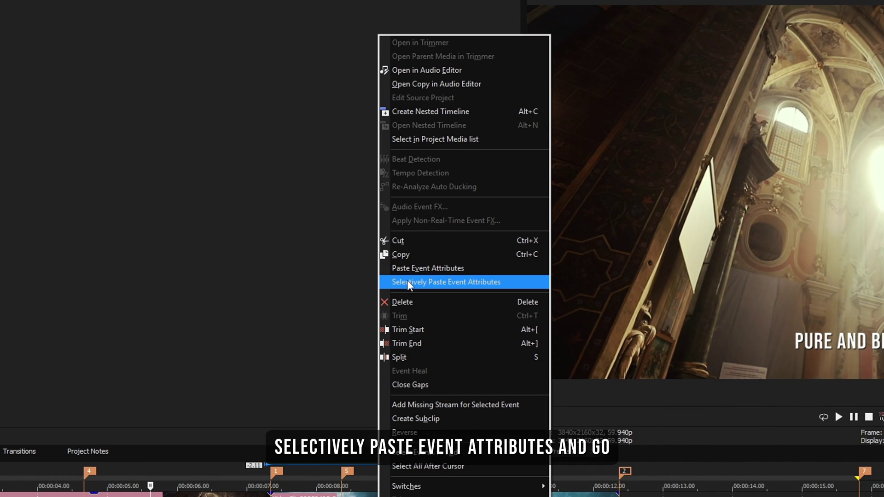
pyautogui.click(407, 281)
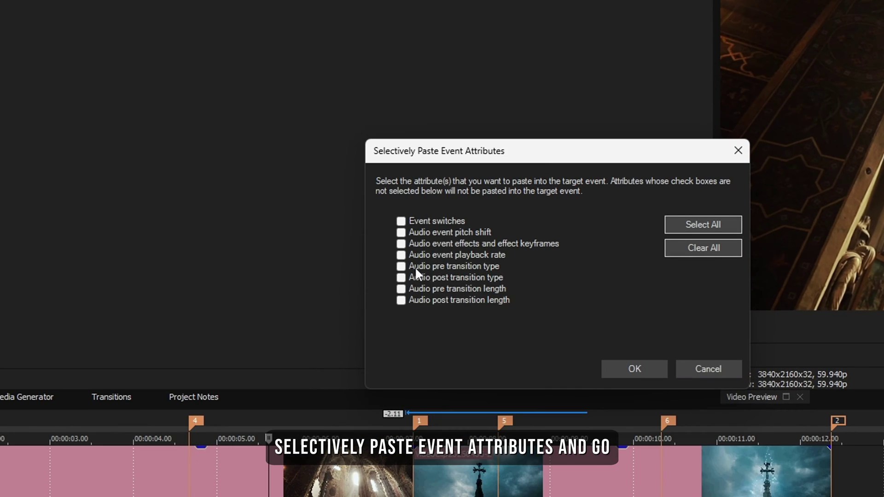
pyautogui.click(401, 244)
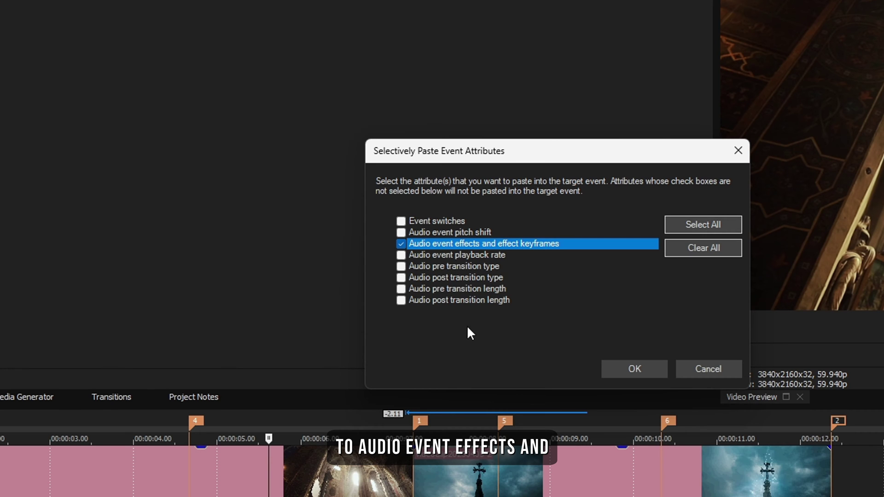
pyautogui.click(622, 373)
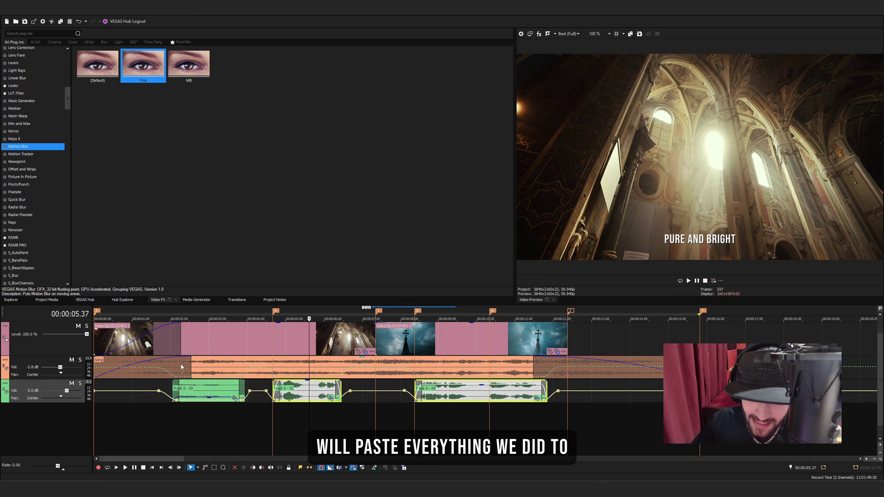
# Step: Lower the gain of the second and third narration clips to balance them with the first
pyautogui.click(207, 394)
pyautogui.click(307, 382)
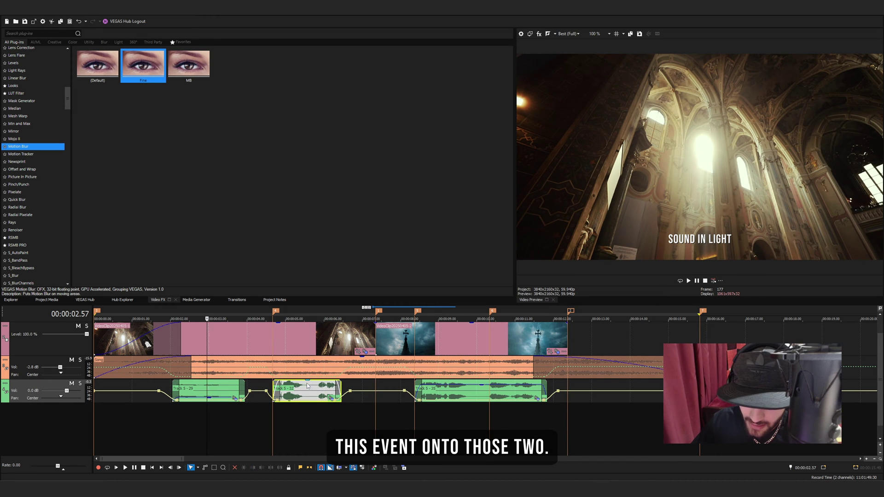
pyautogui.keyDown('ctrl'); pyautogui.click(460, 392); pyautogui.keyUp('ctrl')
pyautogui.click(255, 396)
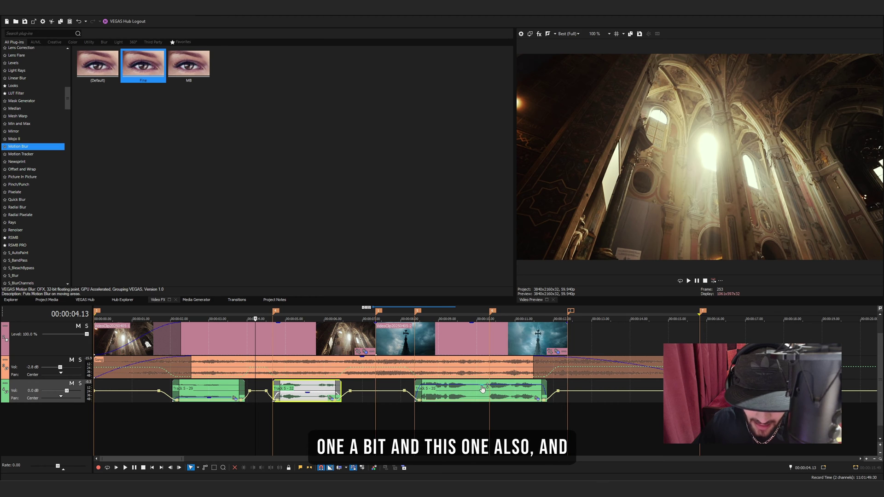
pyautogui.moveTo(483, 389); pyautogui.dragTo(482, 395)
# Step: Play back the mix from just before the first narration clip and reduce the second narration clip's gain further
pyautogui.click(158, 410)
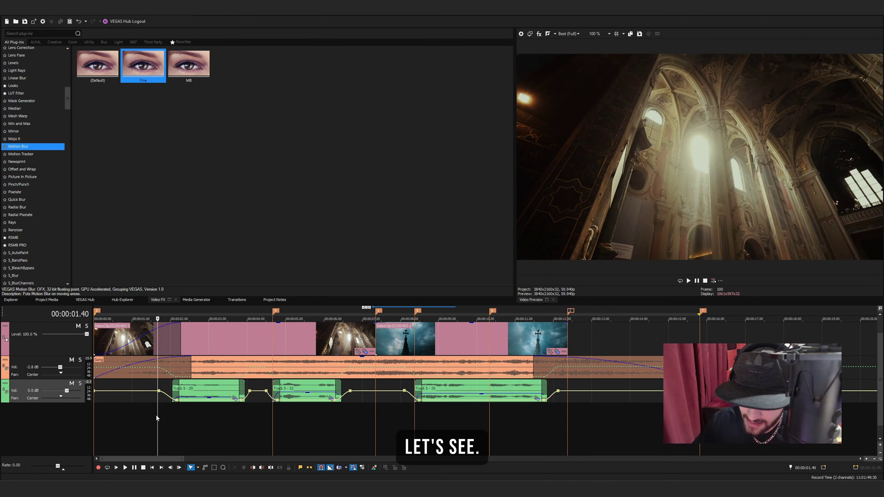
pyautogui.press('space')
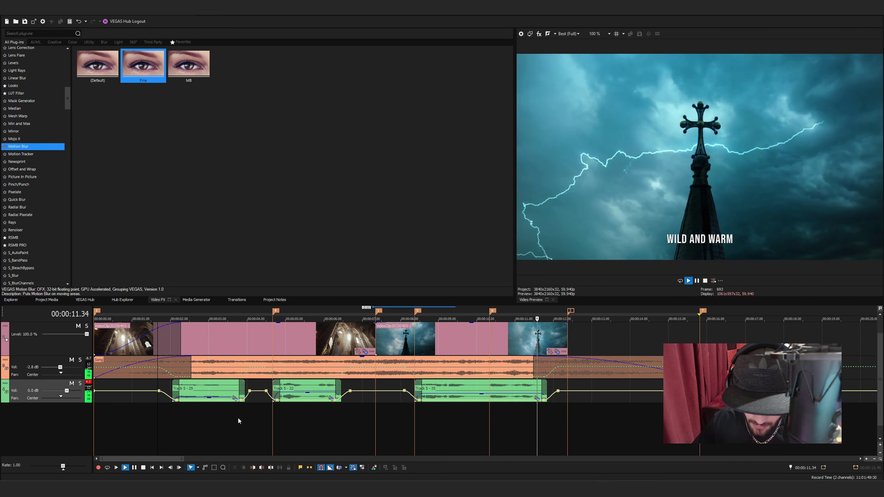
pyautogui.press('space')
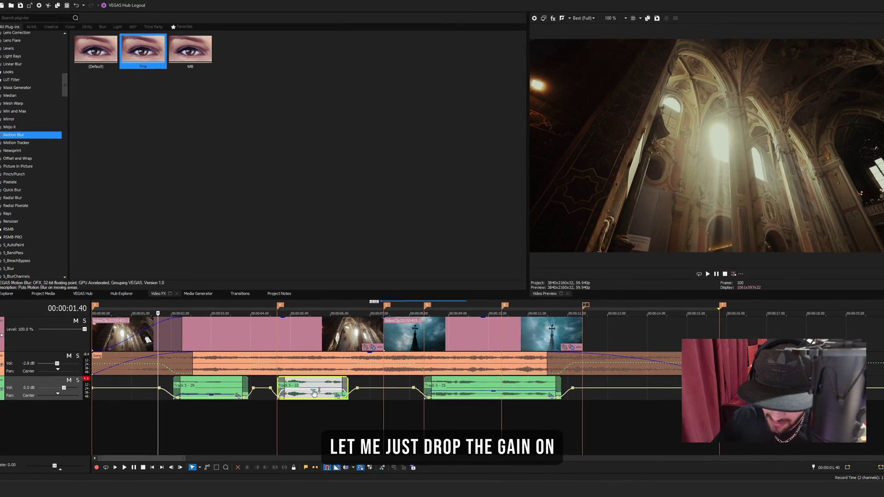
pyautogui.click(306, 395)
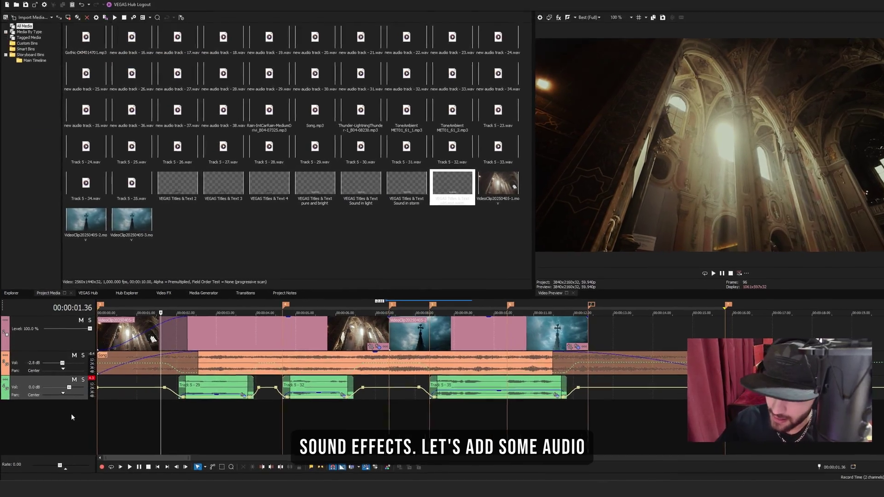
# Step: Insert three empty audio tracks below the narration track for sound effects
pyautogui.rightClick(71, 413)
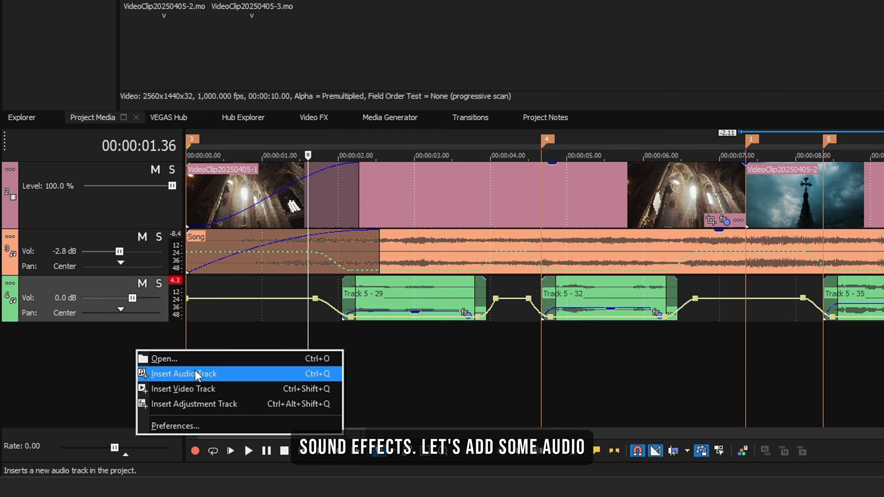
pyautogui.click(102, 424)
pyautogui.rightClick(81, 433)
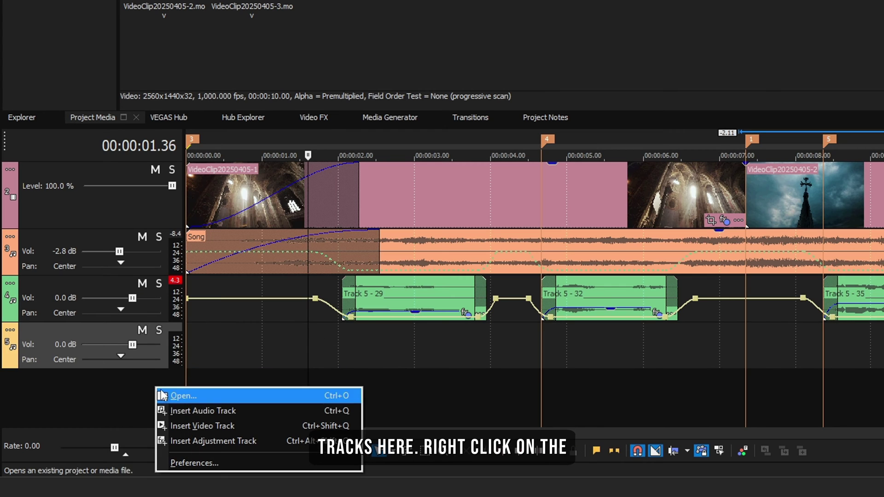
pyautogui.click(189, 408)
pyautogui.rightClick(137, 418)
pyautogui.click(181, 359)
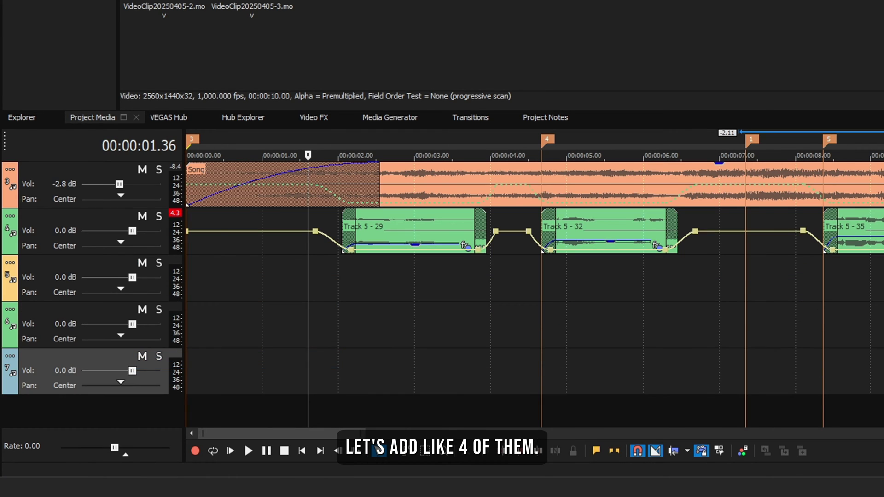
pyautogui.click(288, 276)
pyautogui.scroll(2, 290, 202)
pyautogui.click(306, 350)
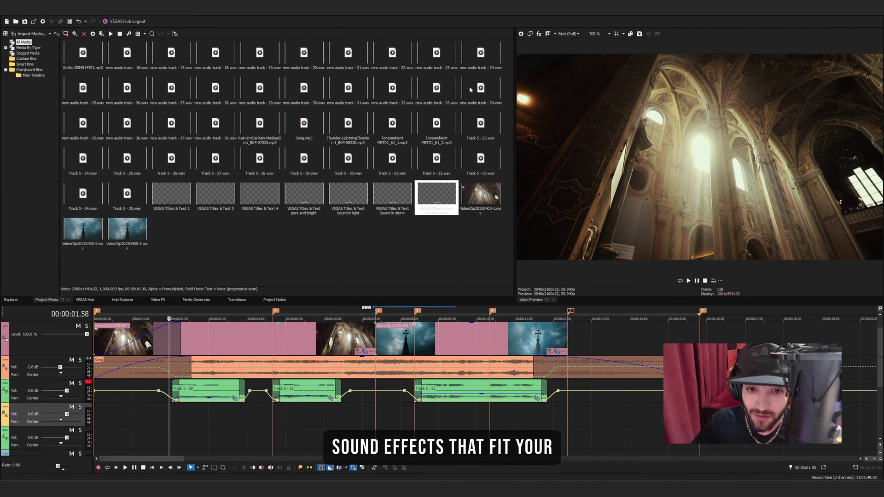
# Step: Place ToneAmbient MET01_61_2.mp3 on the second empty audio track near the timeline's start and play it back
pyautogui.click(387, 132)
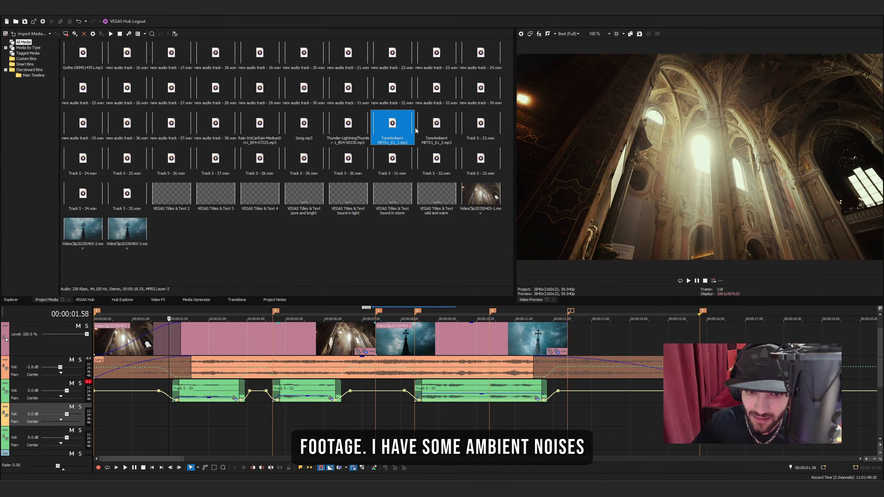
pyautogui.click(440, 134)
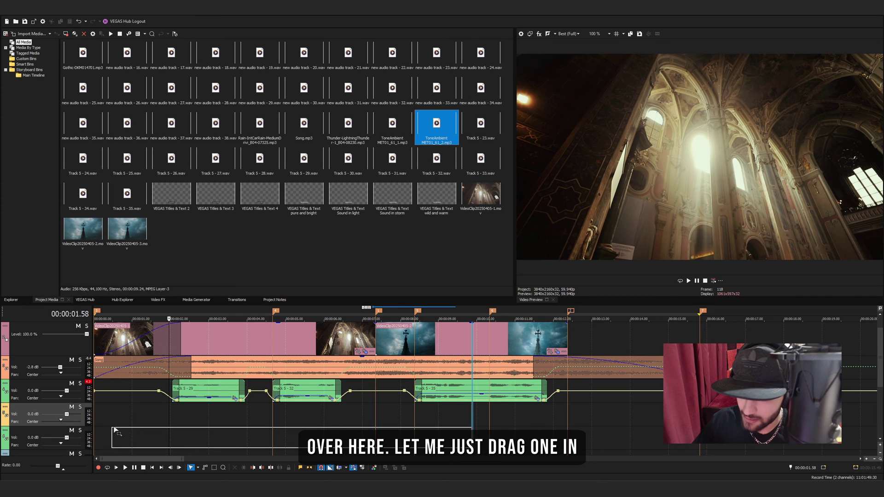
pyautogui.moveTo(115, 432); pyautogui.dragTo(113, 435)
pyautogui.press('space')
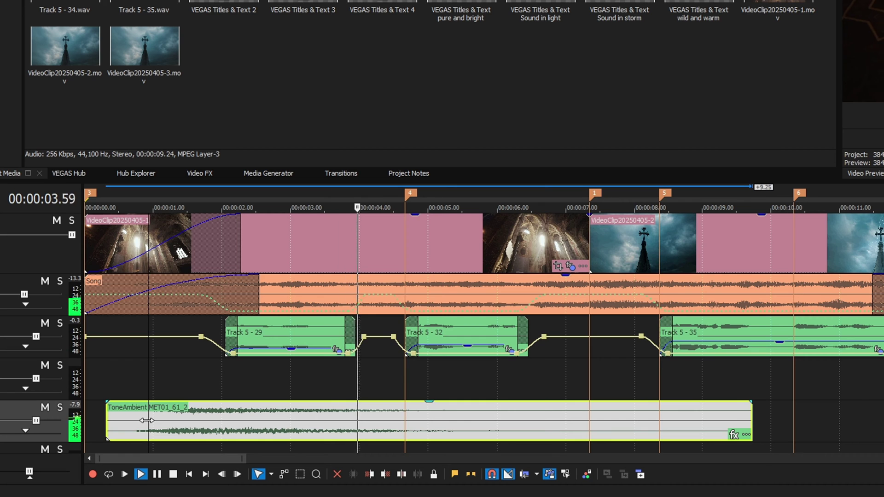
# Step: Place ToneAmbient MET01_61_1.mp3 just after the first ambient clip on the same audio track and play it back
pyautogui.press('space')
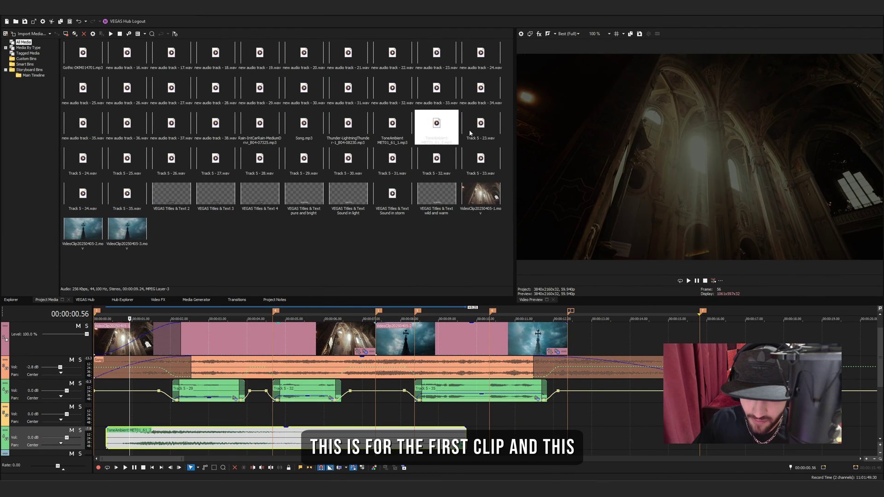
pyautogui.moveTo(399, 125); pyautogui.dragTo(477, 356)
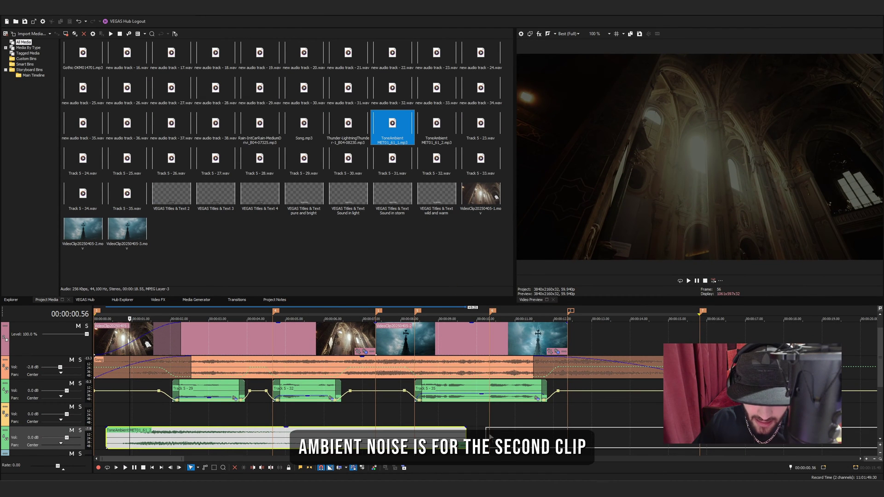
pyautogui.moveTo(489, 435); pyautogui.dragTo(482, 435)
pyautogui.press('space')
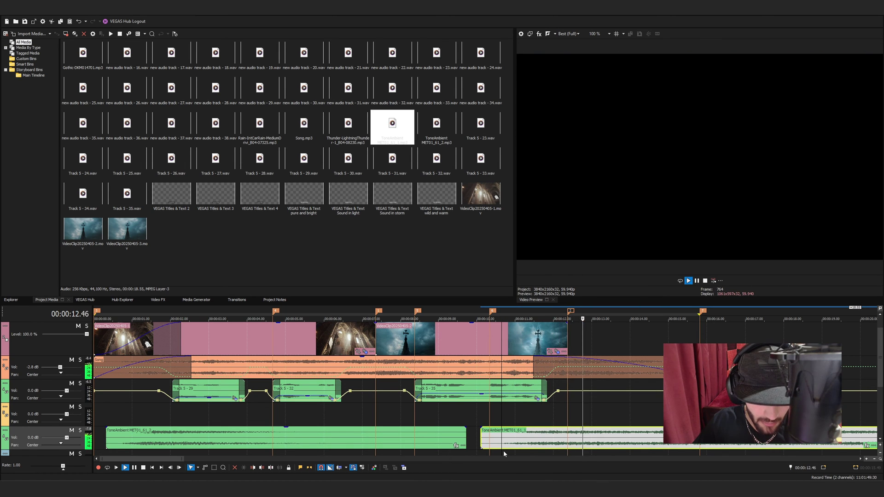
pyautogui.scroll(-4, 495, 441)
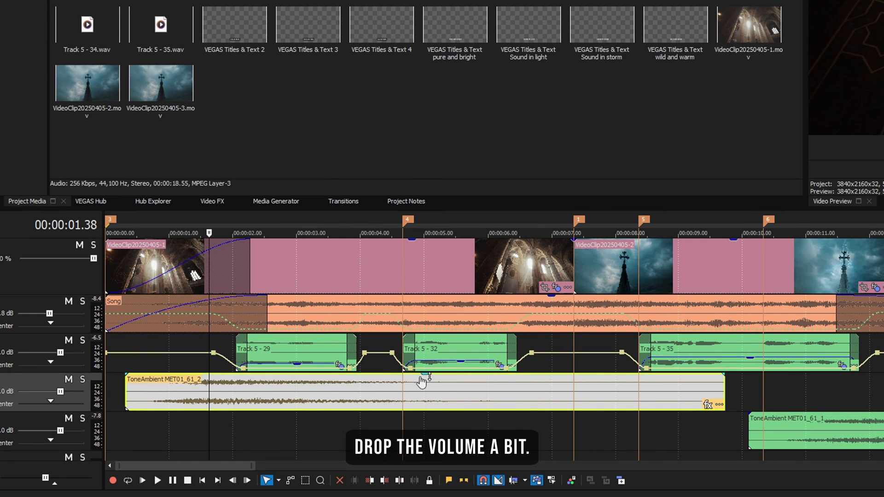
# Step: Lower the gain of the ToneAmbient MET01_61_2 clip and play it back from its start
pyautogui.moveTo(425, 374); pyautogui.dragTo(426, 400)
pyautogui.click(133, 384)
pyautogui.press('space')
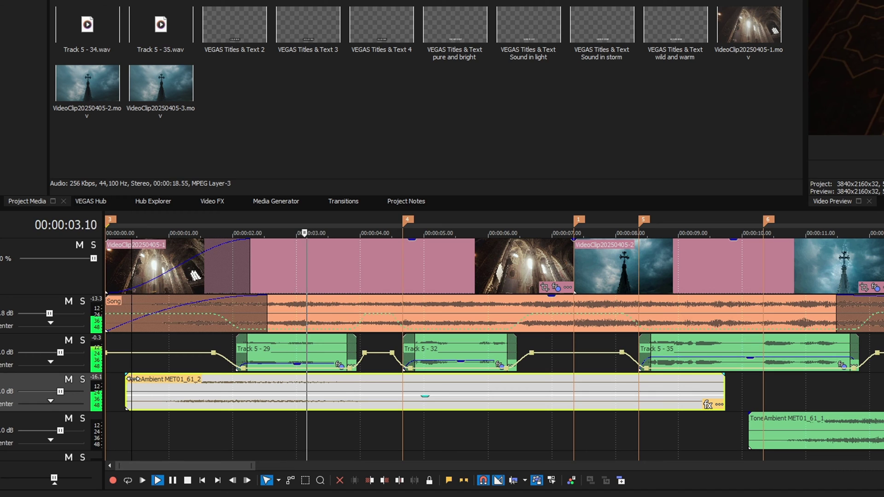
pyautogui.press('space')
# Step: Shorten the end of the ToneAmbient MET01_61_2 clip, give it a fade-in and a long fade-out, and listen to its start
pyautogui.moveTo(723, 393); pyautogui.dragTo(423, 379)
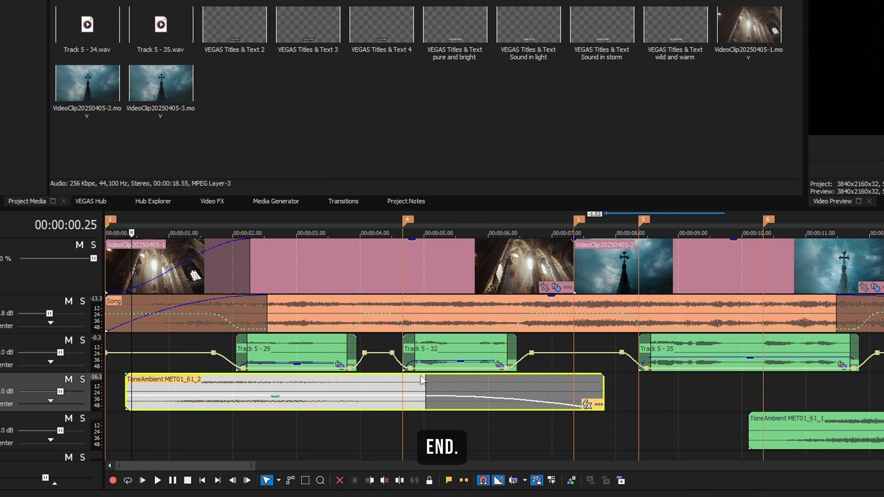
pyautogui.moveTo(127, 374); pyautogui.dragTo(175, 373)
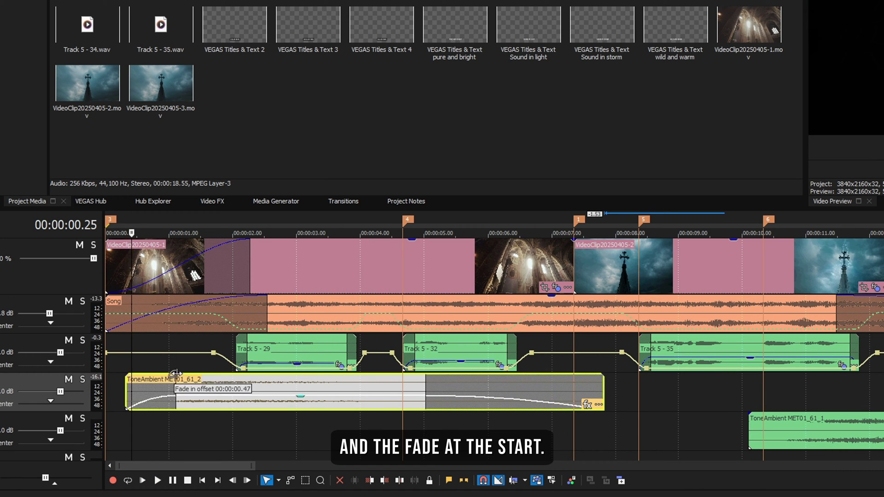
pyautogui.click(118, 365)
pyautogui.press('space')
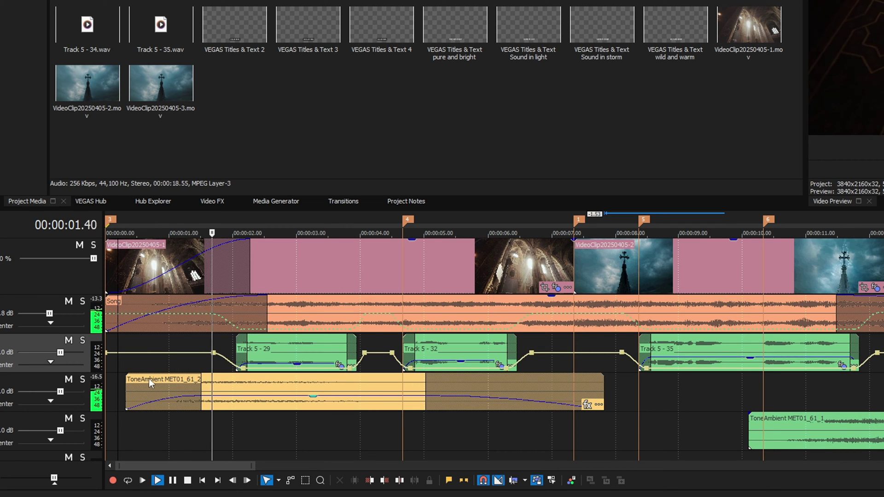
pyautogui.press('space')
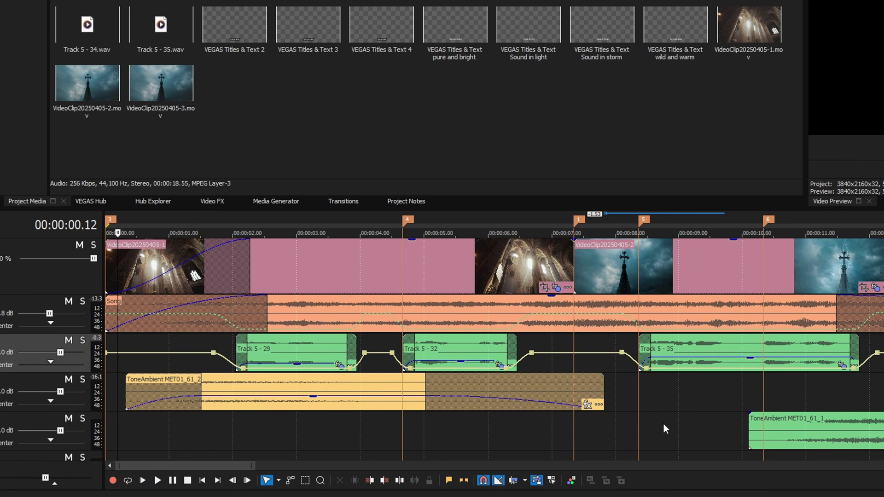
# Step: Move ToneAmbient MET01_61_1 onto the first ambient clip's track with reduced gain, a fade-in and a fade-out
pyautogui.scroll(-3, 665, 429)
pyautogui.moveTo(518, 419); pyautogui.dragTo(488, 395)
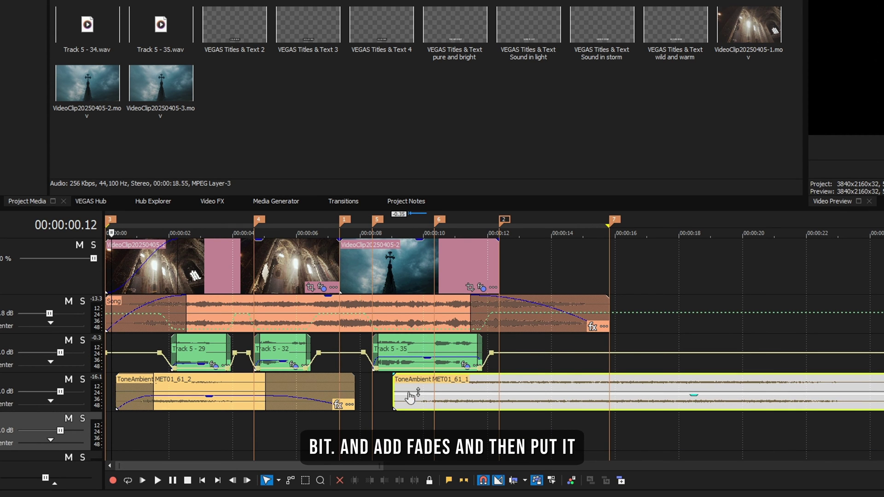
pyautogui.moveTo(393, 374); pyautogui.dragTo(486, 375)
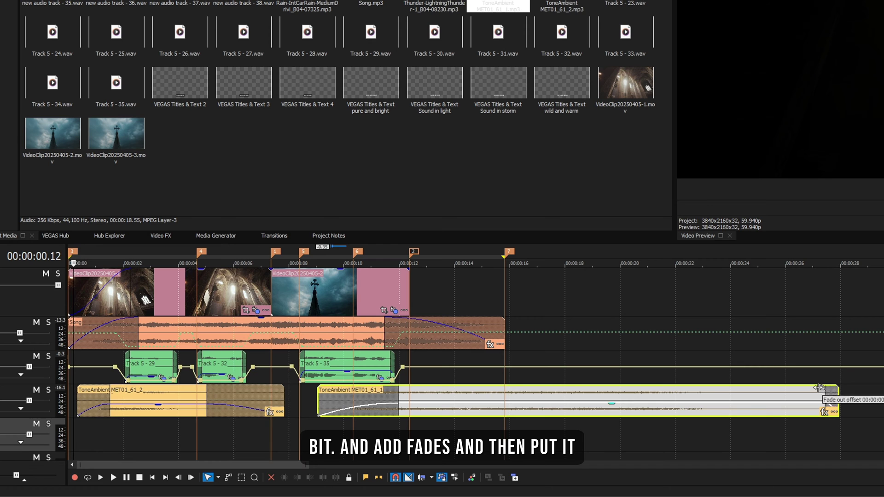
pyautogui.moveTo(834, 385); pyautogui.dragTo(710, 386)
# Step: Shift ToneAmbient MET01_61_1 earlier so it starts just before the third narration clip, and play back that part
pyautogui.moveTo(412, 411); pyautogui.dragTo(402, 411)
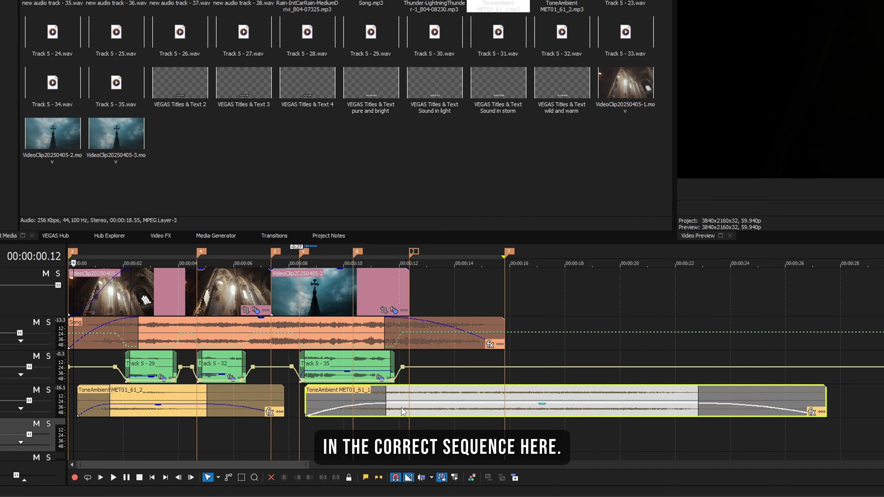
pyautogui.click(301, 405)
pyautogui.scroll(3, 302, 405)
pyautogui.moveTo(643, 410); pyautogui.dragTo(607, 412)
pyautogui.press('space')
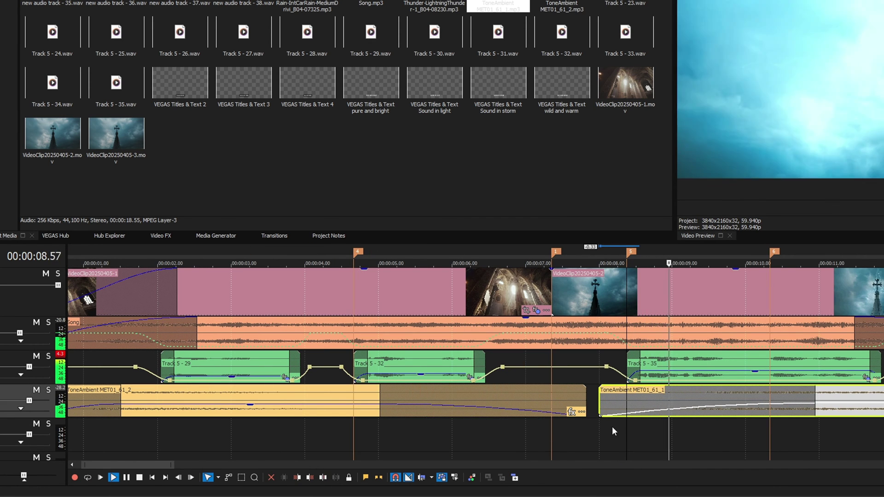
pyautogui.scroll(-2, 638, 424)
pyautogui.scroll(-2, 626, 423)
pyautogui.press('space')
# Step: Trim the first ambient clip's end to about 7 seconds, butt the second ambient clip against it, and play the transition
pyautogui.moveTo(355, 400); pyautogui.dragTo(324, 400)
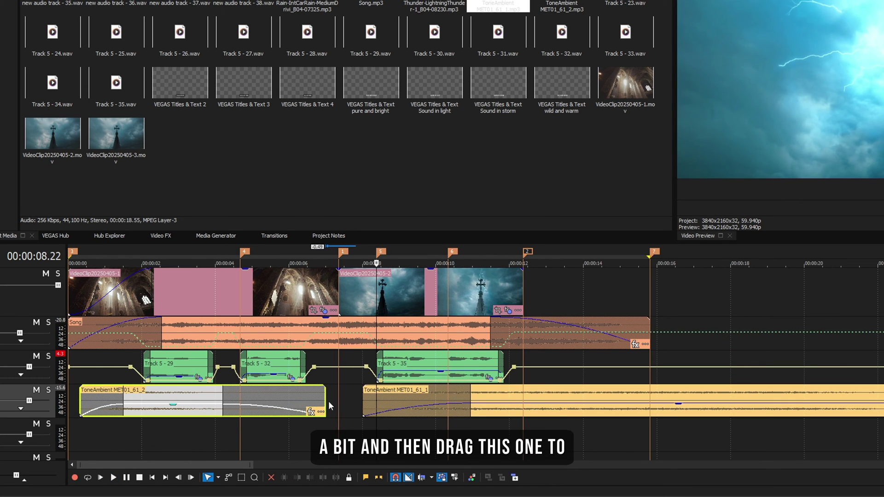
pyautogui.moveTo(497, 401); pyautogui.dragTo(460, 399)
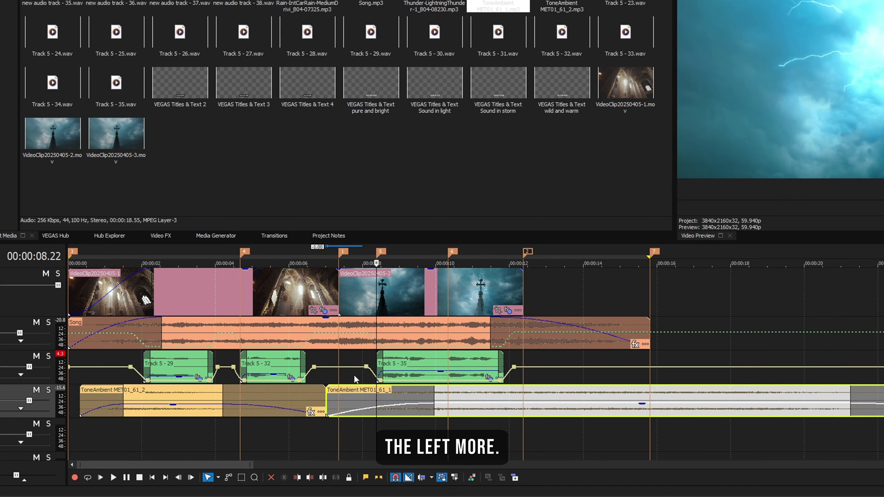
pyautogui.click(339, 371)
pyautogui.press('space')
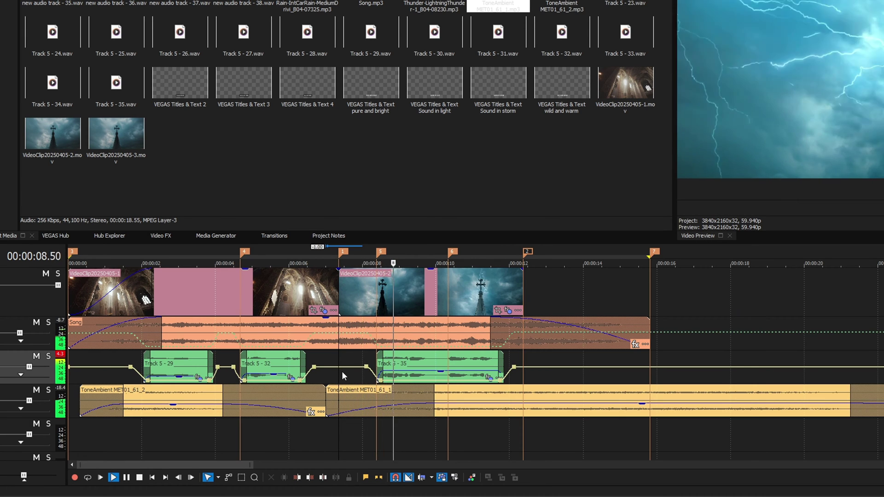
pyautogui.scroll(3, 342, 371)
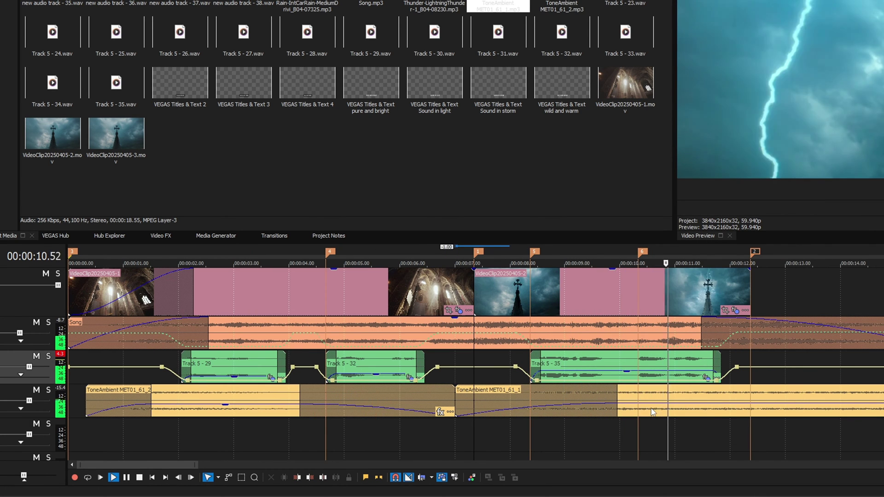
pyautogui.press('space')
# Step: Lower the gain of ToneAmbient MET01_61_1 and play back the whole mix from before the first narration clip
pyautogui.moveTo(663, 388); pyautogui.dragTo(663, 408)
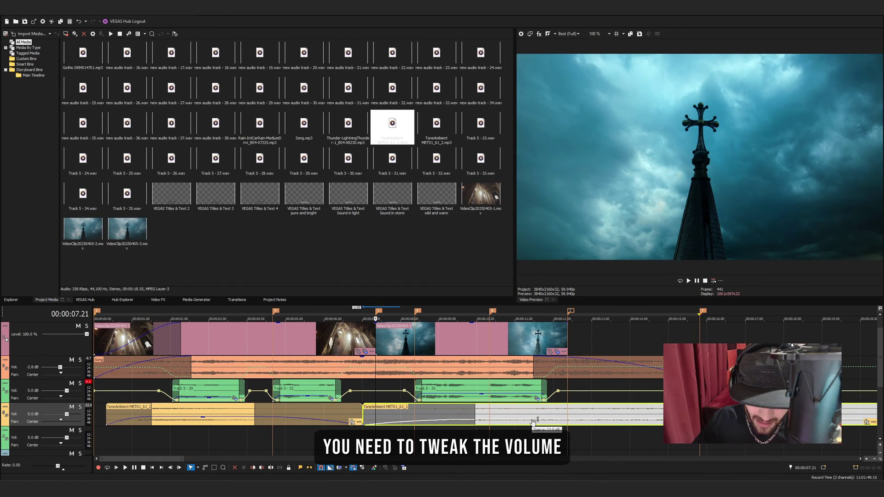
pyautogui.scroll(-2, 323, 423)
pyautogui.click(128, 433)
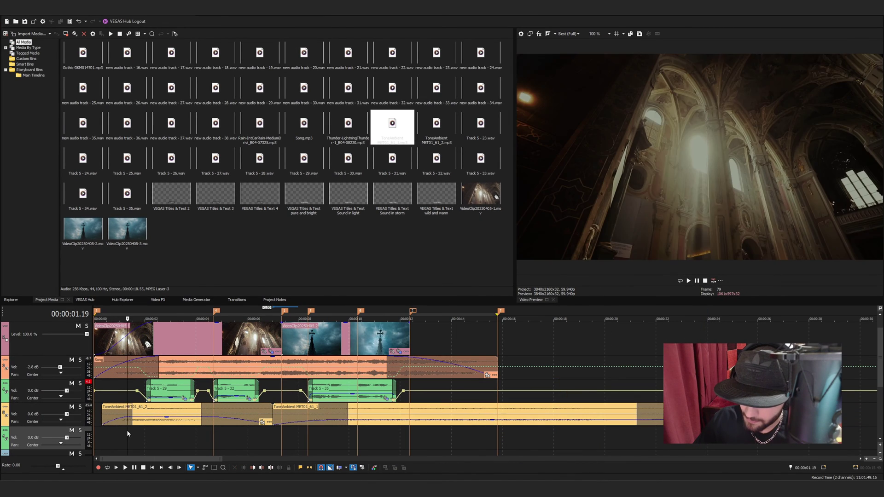
pyautogui.press('space')
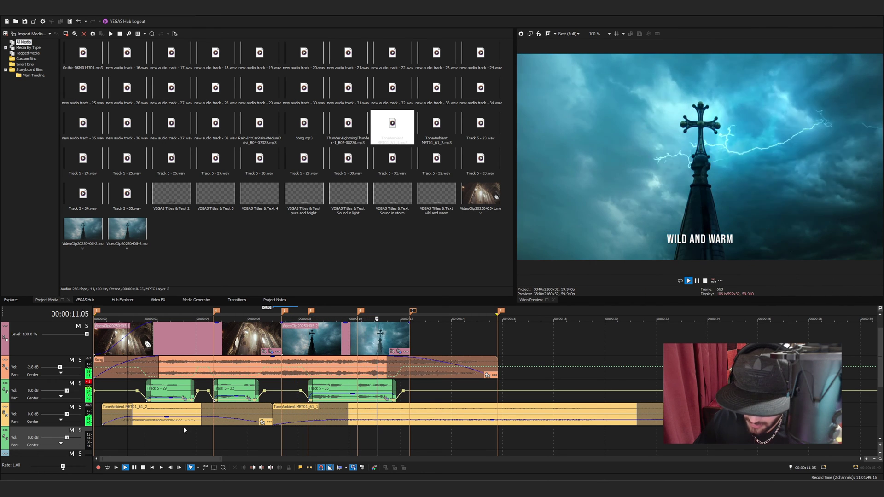
pyautogui.scroll(-2, 269, 433)
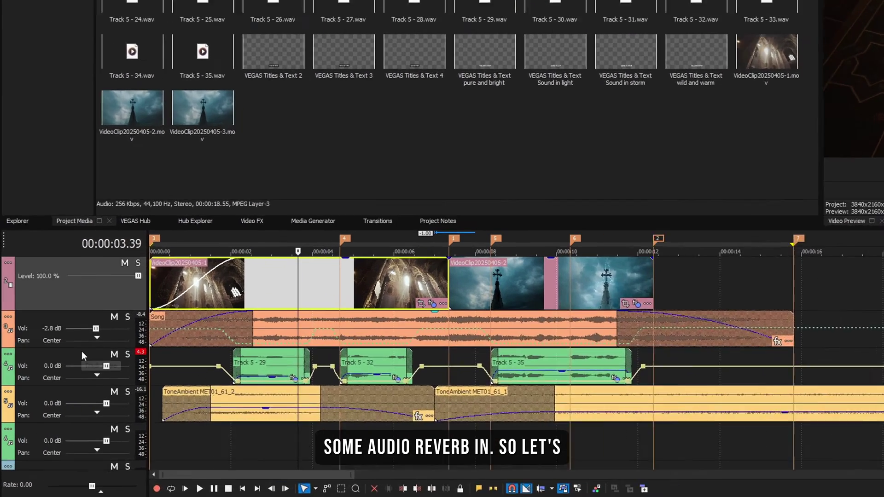
# Step: Duplicate the narration track and add the eFX_Reverb effect to the first clip on the copy
pyautogui.rightClick(53, 381)
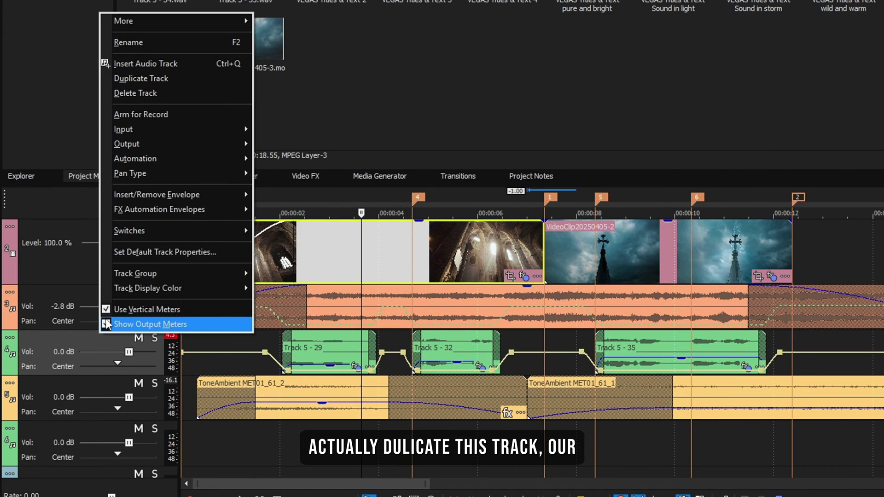
pyautogui.click(141, 79)
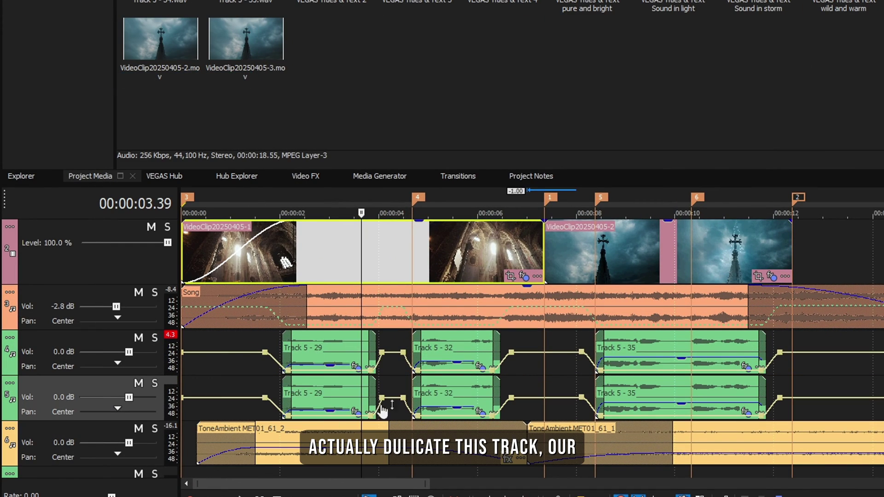
pyautogui.click(329, 395)
pyautogui.scroll(3, 329, 395)
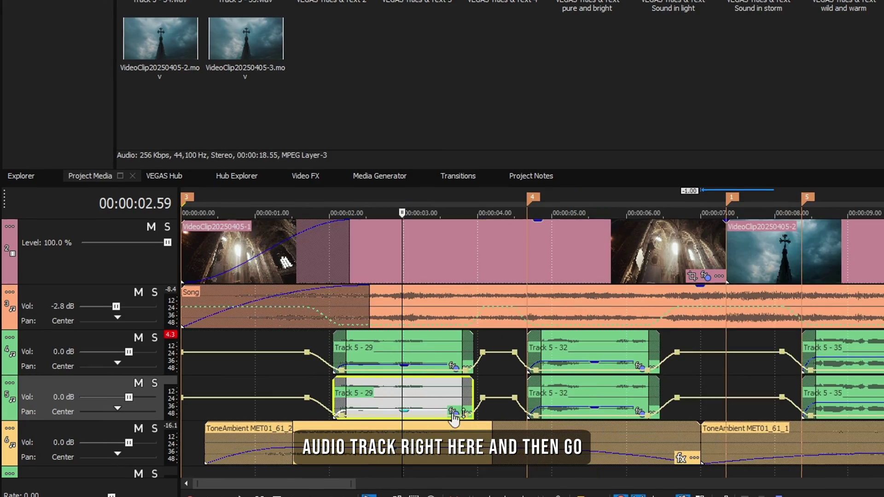
pyautogui.click(452, 411)
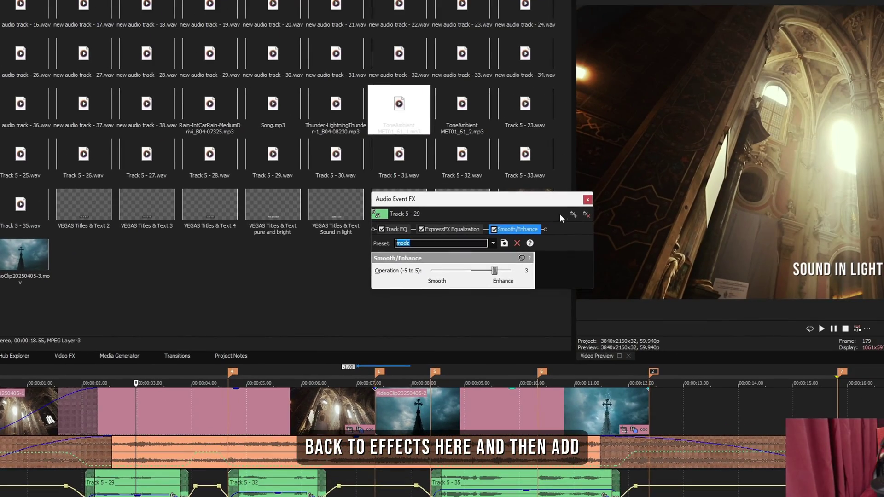
pyautogui.click(572, 214)
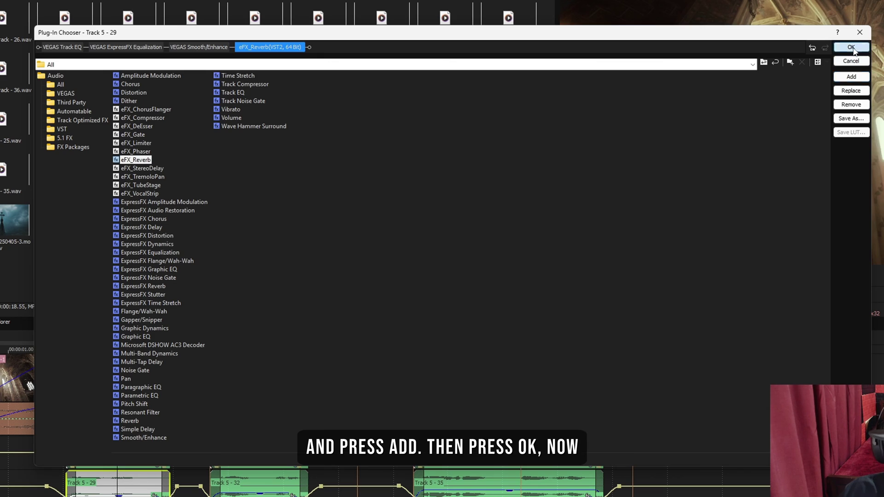
pyautogui.click(851, 47)
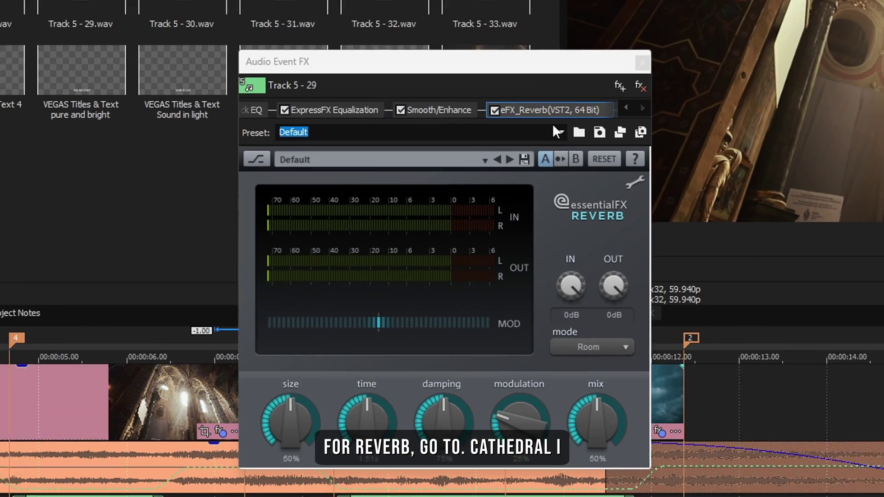
# Step: Apply the [Sys] Cathedral preset to the duplicated clip's reverb and close its effects
pyautogui.click(549, 206)
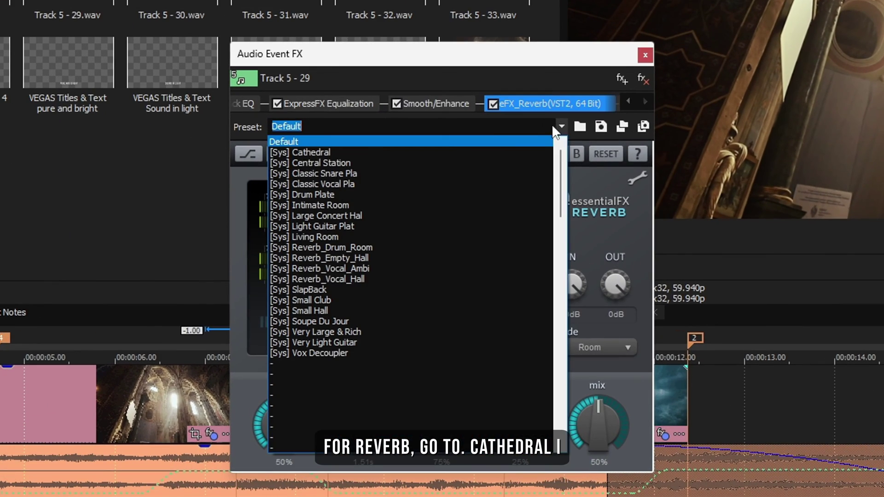
pyautogui.click(408, 152)
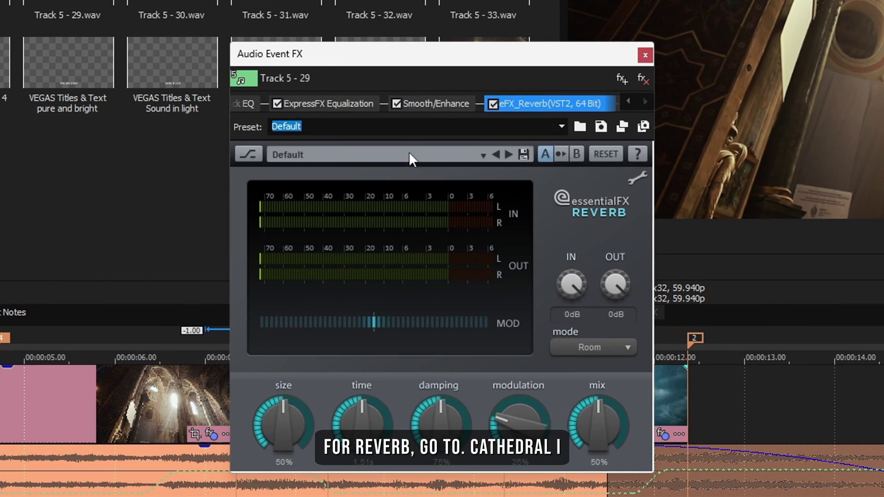
pyautogui.click(561, 126)
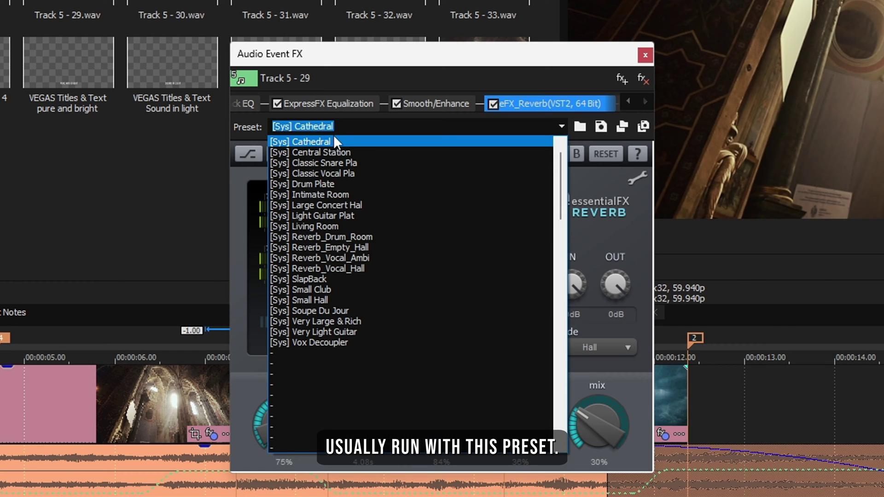
pyautogui.click(335, 137)
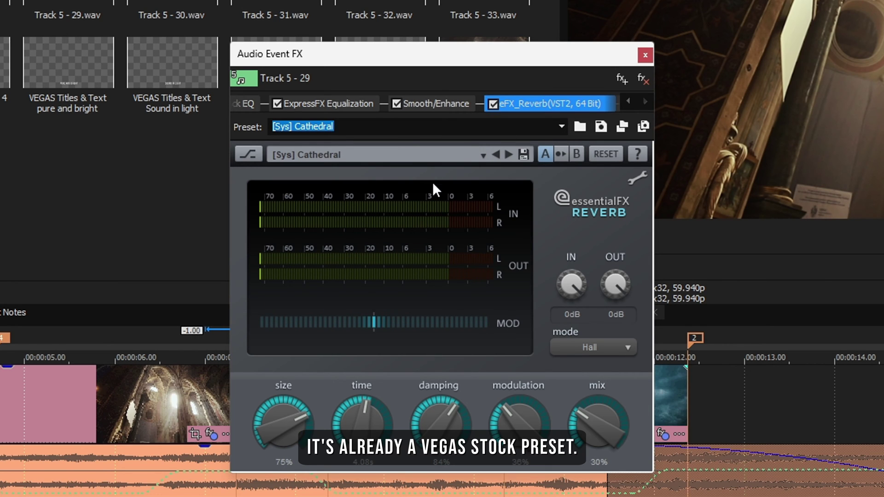
pyautogui.click(645, 54)
# Step: Listen to the first narration clip with reverb and set the duplicated narration track's volume to -11.7 dB
pyautogui.press('space')
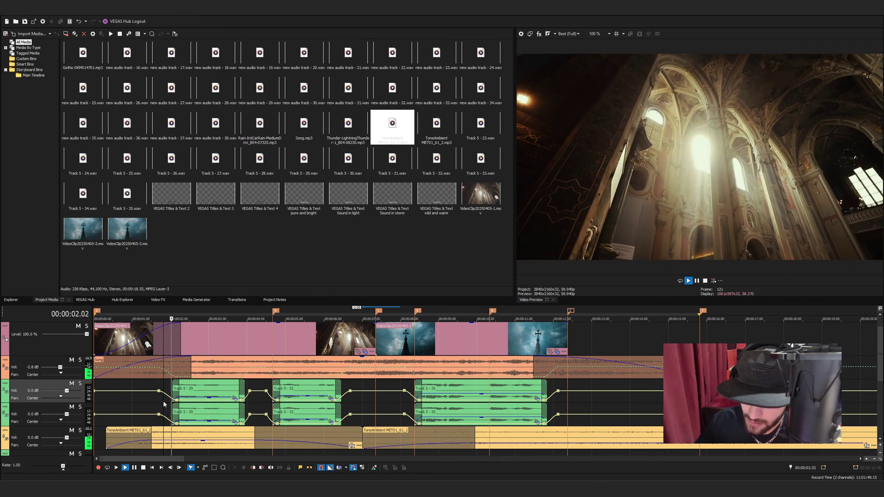
pyautogui.click(163, 403)
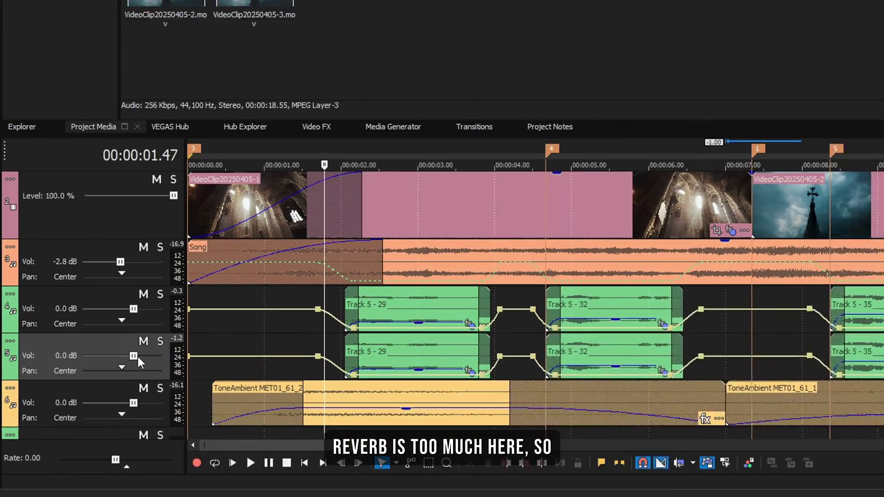
pyautogui.moveTo(67, 413); pyautogui.dragTo(63, 413)
pyautogui.moveTo(117, 346); pyautogui.dragTo(118, 346)
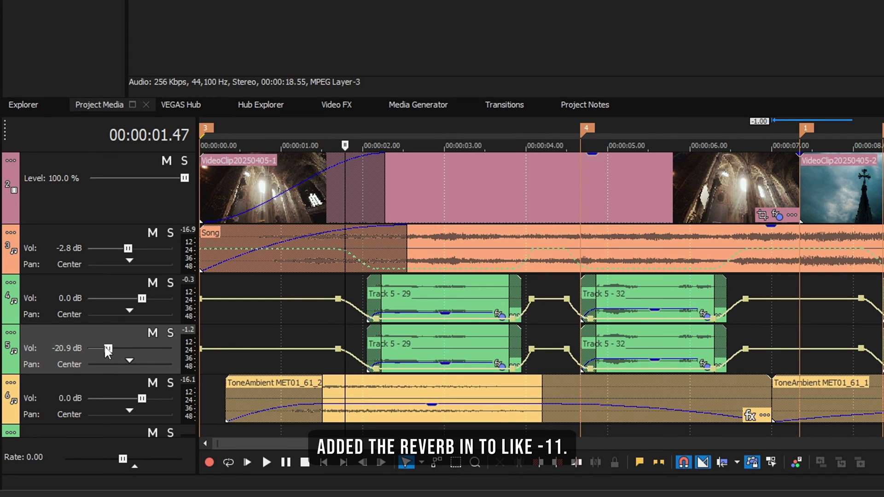
pyautogui.click(323, 332)
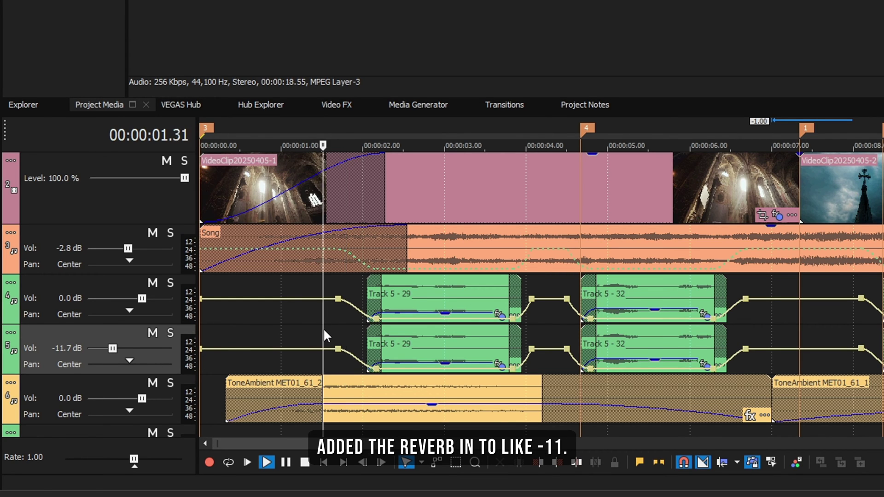
# Step: Paste only the audio event effects and effect keyframes from the first duplicated narration clip onto the second duplicated clip
pyautogui.press('space')
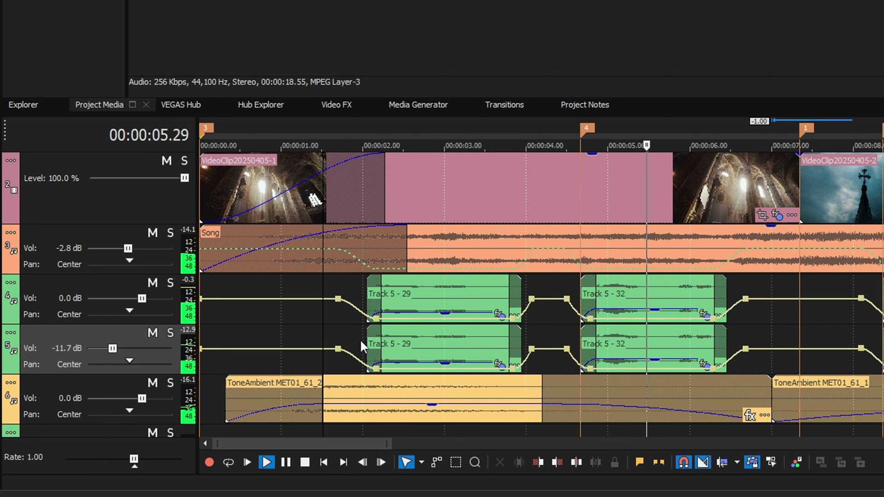
pyautogui.press('space')
pyautogui.click(451, 354)
pyautogui.click(627, 349)
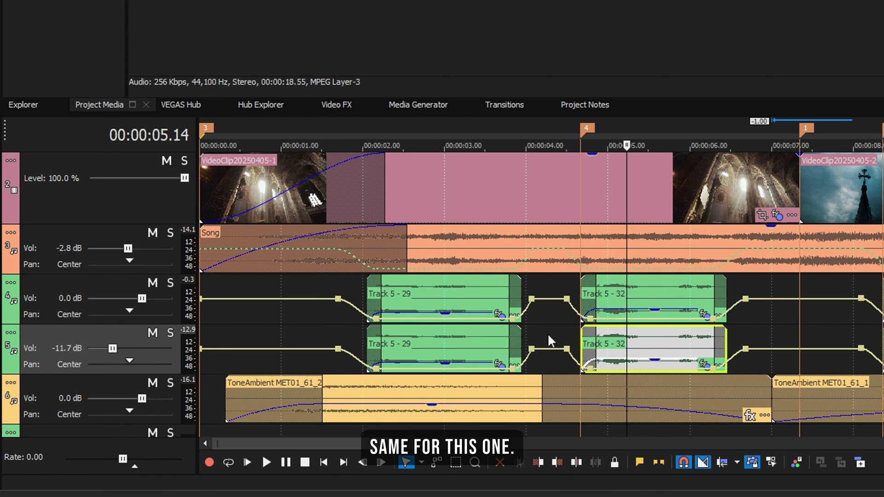
pyautogui.click(439, 343)
pyautogui.click(651, 336)
pyautogui.rightClick(652, 336)
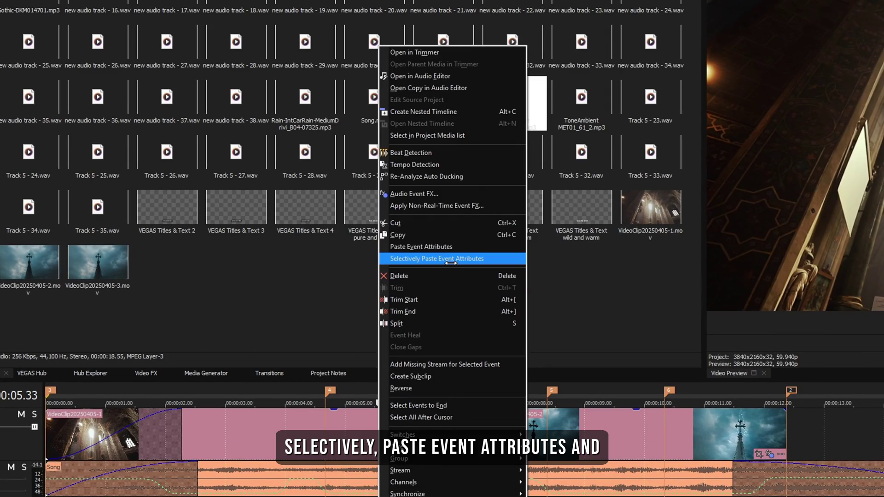
pyautogui.click(538, 151)
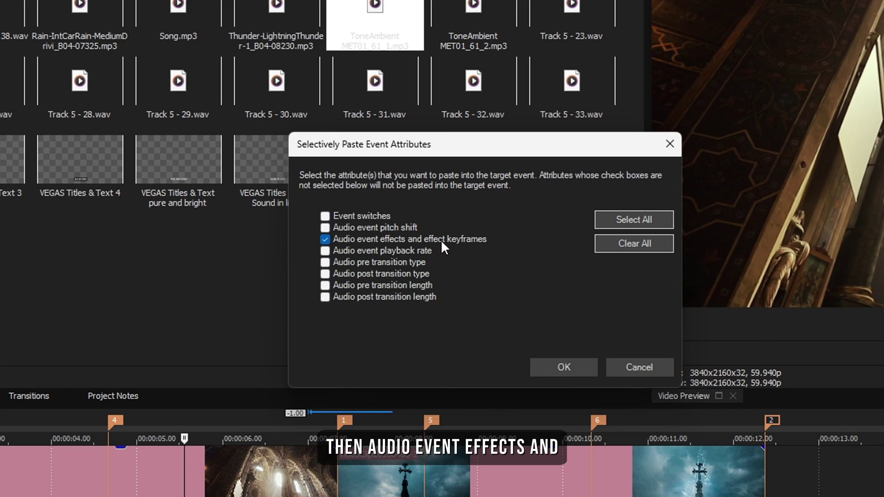
pyautogui.click(563, 367)
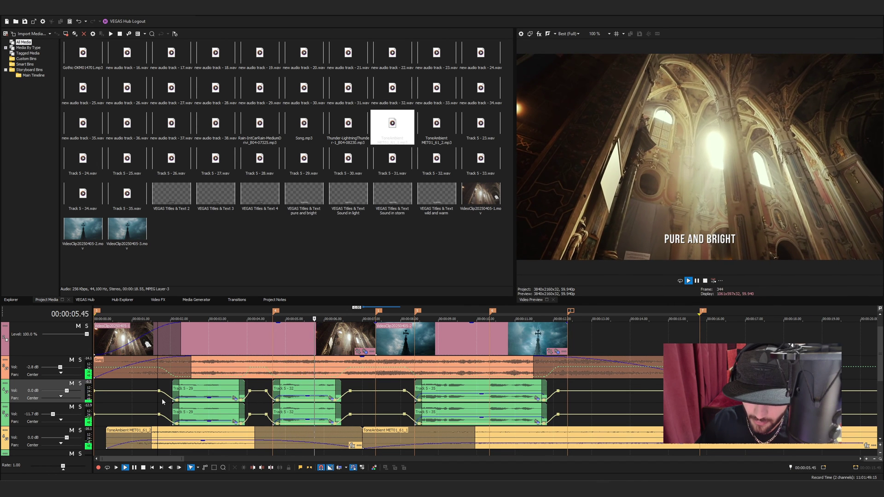
# Step: Lower the second duplicated narration clip's gain to about -6.3 dB, play it back, and remove the third duplicated clip
pyautogui.press('space')
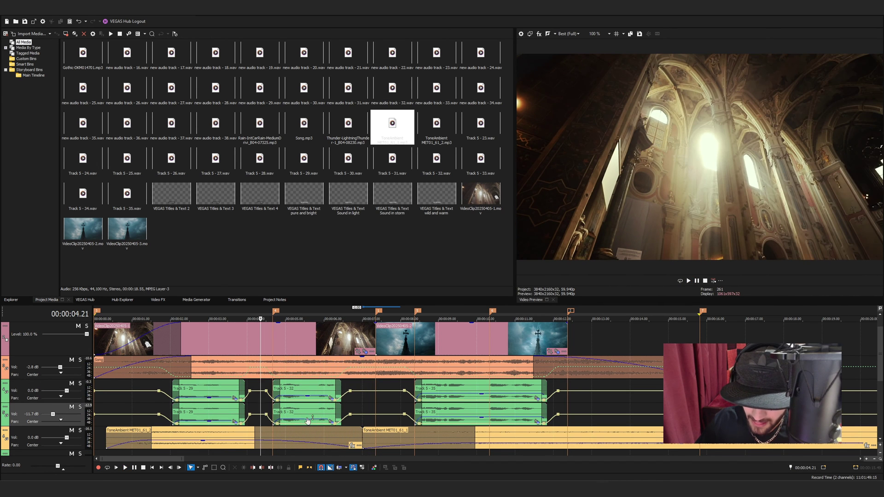
pyautogui.moveTo(309, 420); pyautogui.dragTo(309, 418)
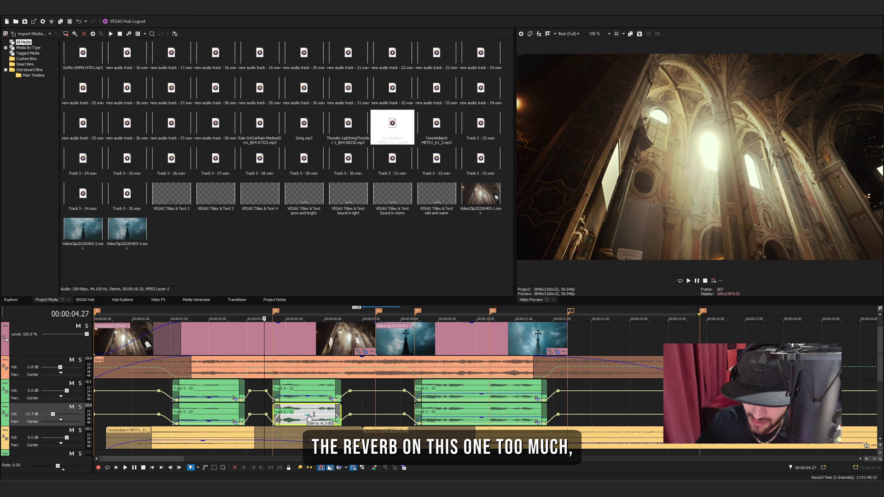
pyautogui.press('space')
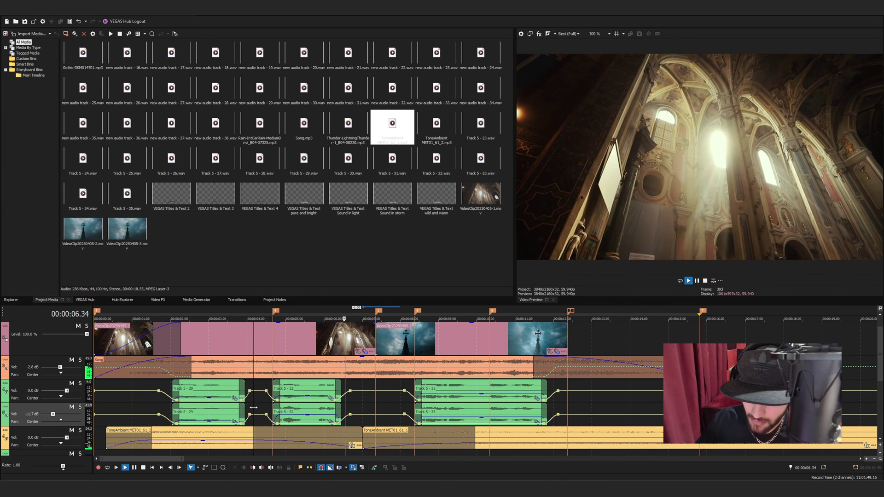
pyautogui.press('space')
pyautogui.click(455, 412)
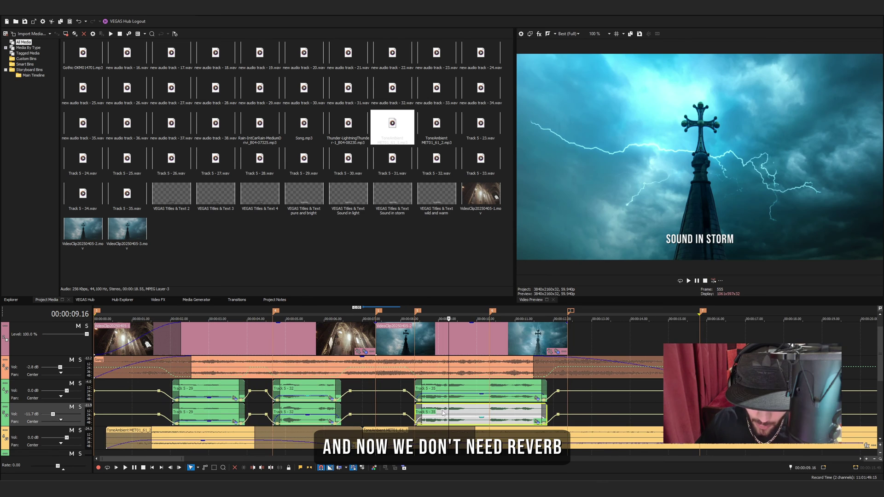
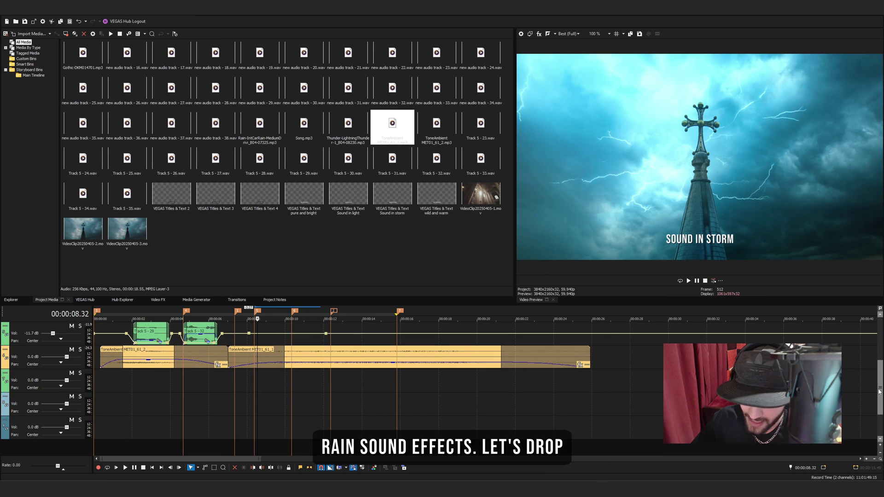
# Step: Add another audio track and place Thunder-LightningThunder-1_B04-08230.mp3 on the empty track below the ambience, starting just before marker 5
pyautogui.rightClick(69, 432)
pyautogui.click(90, 442)
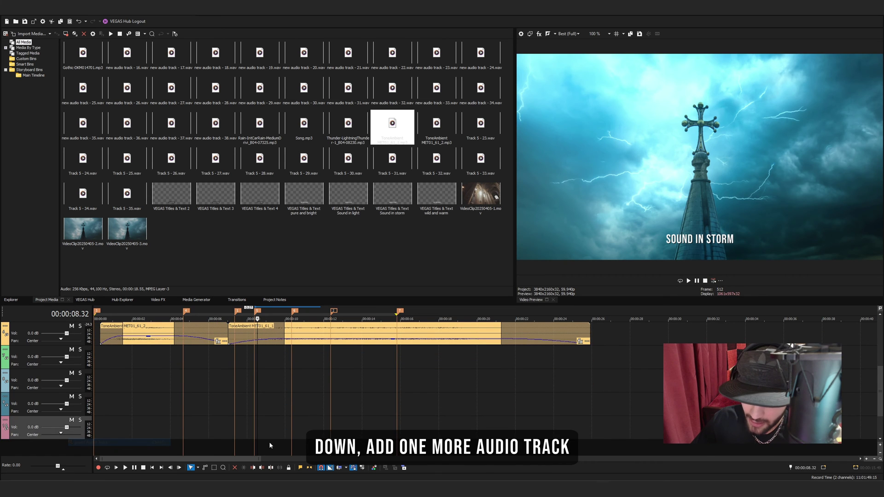
pyautogui.click(263, 358)
pyautogui.press('space')
pyautogui.click(350, 128)
pyautogui.moveTo(350, 128); pyautogui.dragTo(273, 358)
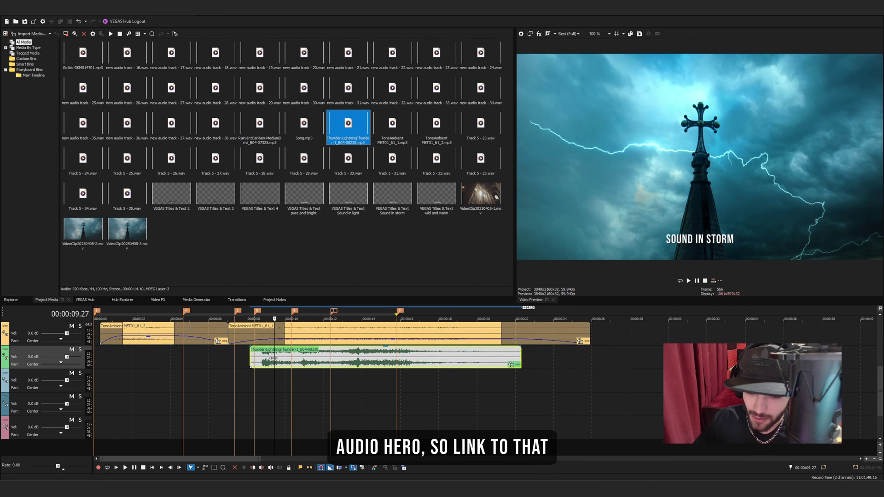
# Step: Listen to the thunder clip and split it at marker 6, after the first strike
pyautogui.scroll(2, 273, 358)
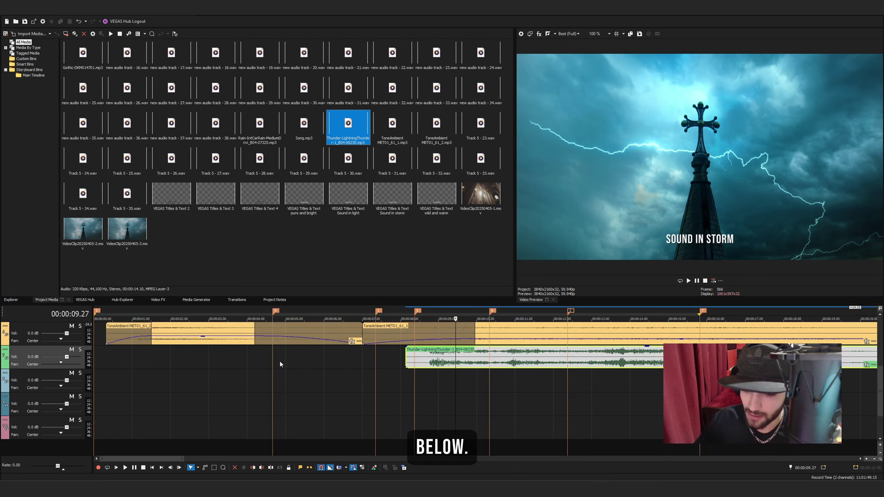
pyautogui.click(312, 381)
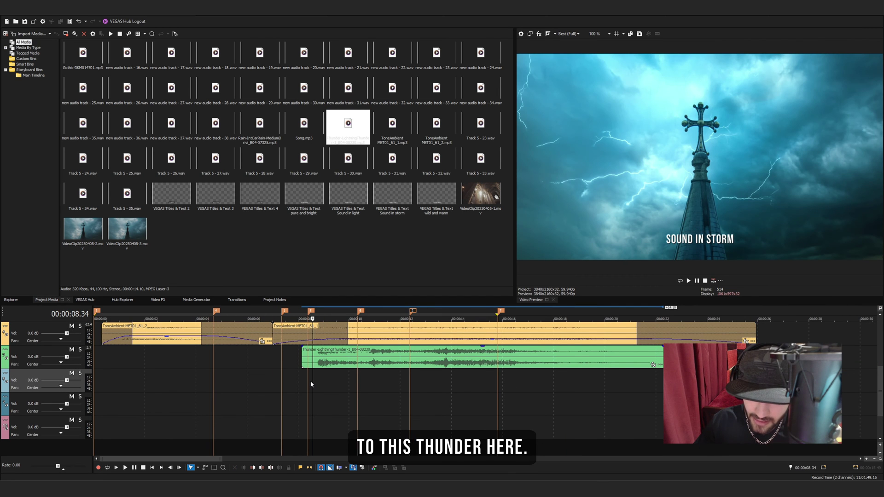
pyautogui.press('space')
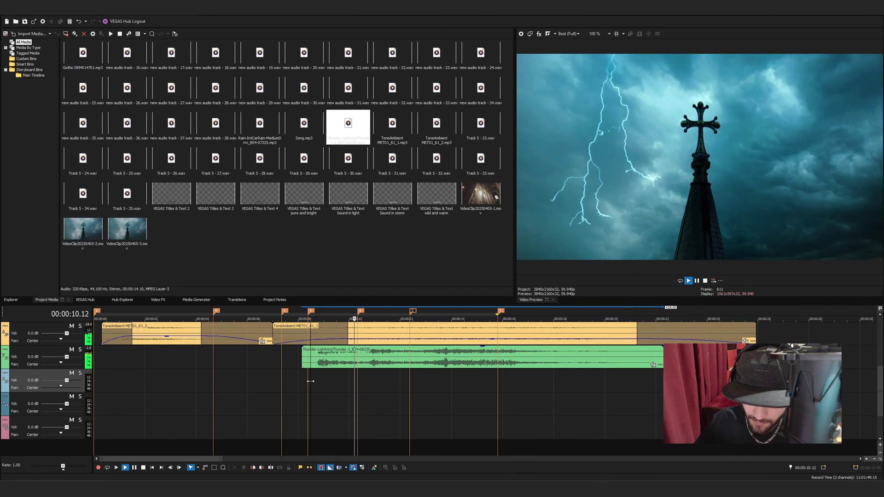
pyautogui.press('space')
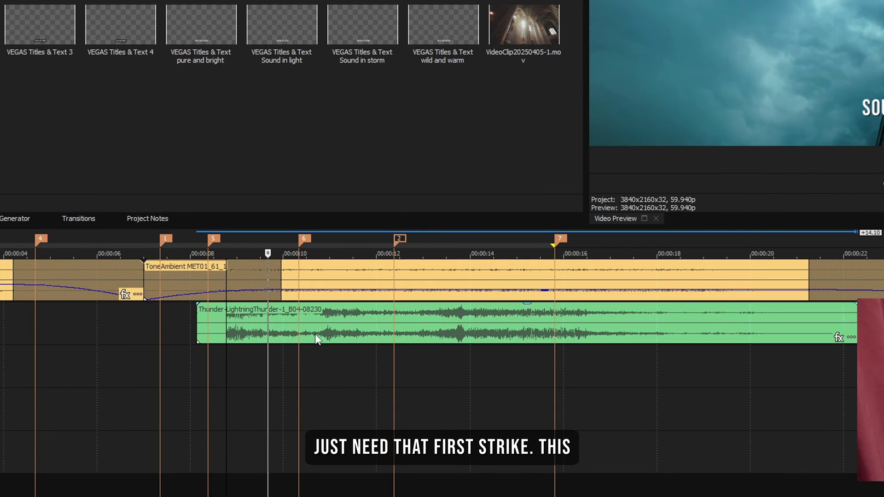
pyautogui.click(300, 336)
pyautogui.press('s')
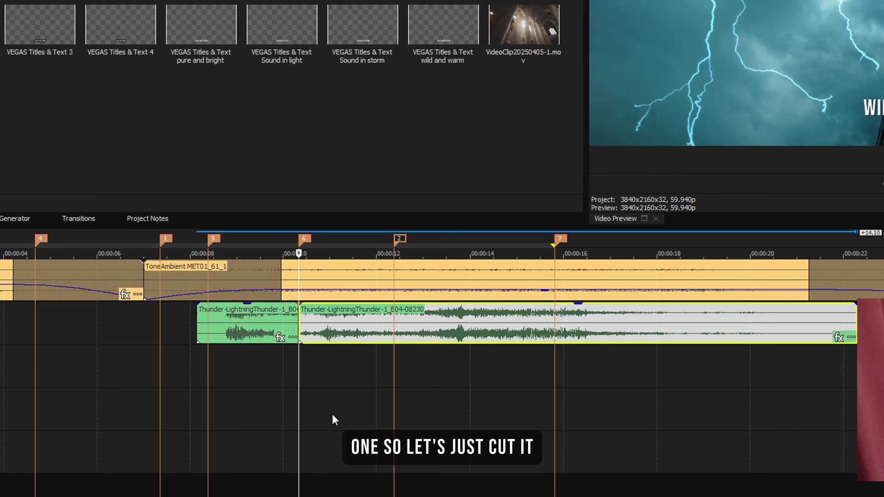
# Step: Delete the thunder section after marker 6 and undo the deletion
pyautogui.rightClick(325, 341)
pyautogui.click(364, 28)
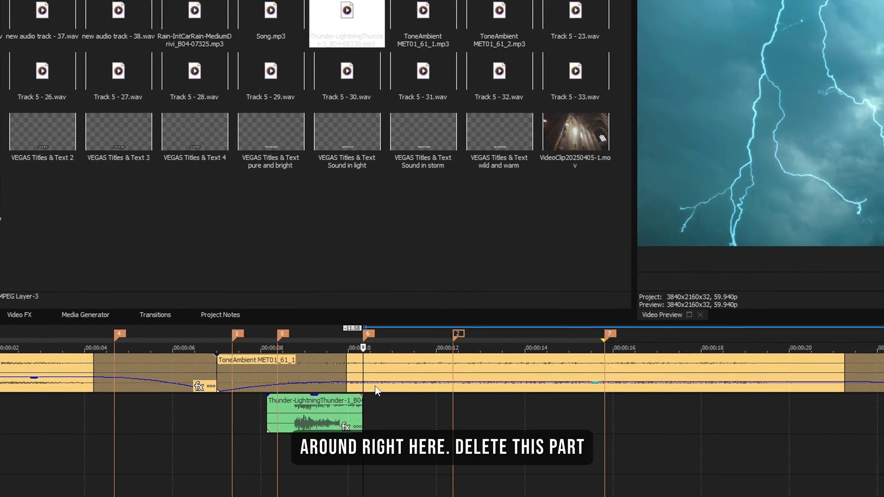
pyautogui.click(317, 319)
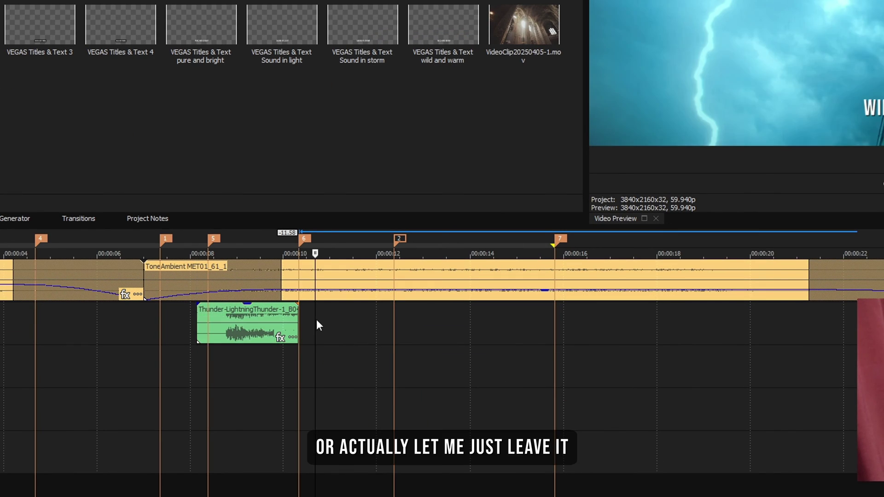
pyautogui.hotkey('ctrl', 'z')
# Step: Move the remaining thunder section far along the same track, away from the first strike
pyautogui.scroll(-2, 290, 355)
pyautogui.moveTo(289, 333); pyautogui.dragTo(874, 333)
# Step: Add a fade-in and fade-out to the first thunder strike clip and lower its gain to about -7.1 dB
pyautogui.scroll(2, 133, 329)
pyautogui.scroll(2, 414, 330)
pyautogui.moveTo(414, 330); pyautogui.dragTo(434, 303)
pyautogui.click(510, 318)
pyautogui.moveTo(520, 305); pyautogui.dragTo(519, 334)
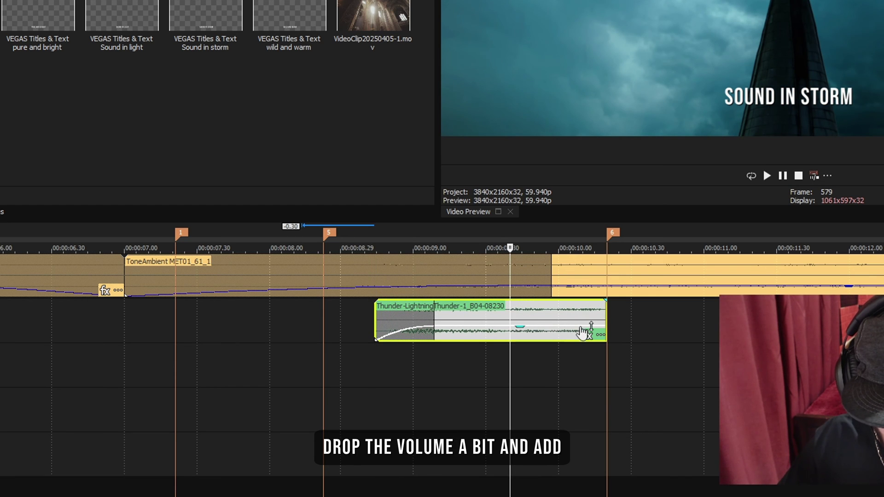
pyautogui.moveTo(604, 302); pyautogui.dragTo(531, 303)
# Step: Play back the faded thunder strike and move it earlier to start at 00:00:07.56, matching the lightning
pyautogui.press('space')
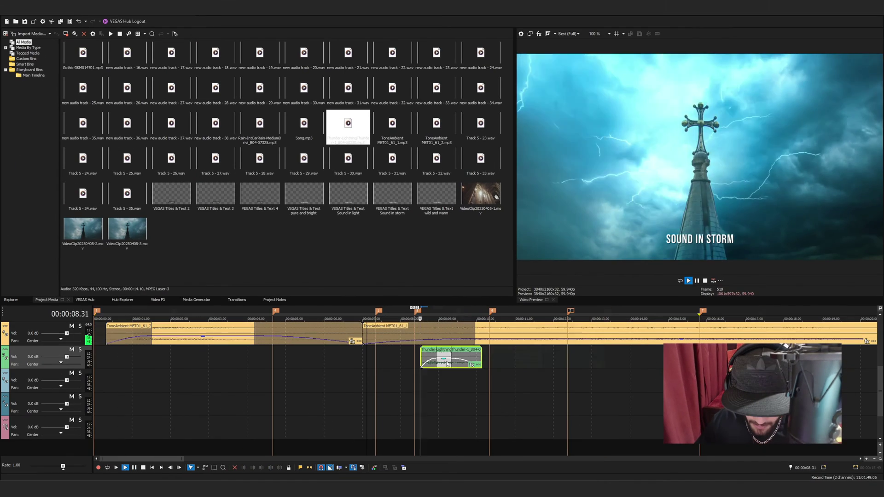
pyautogui.scroll(-3, 446, 363)
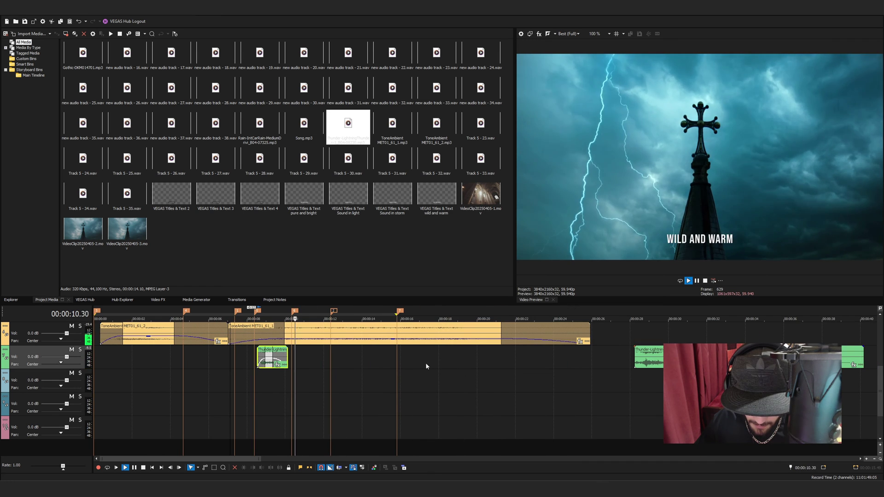
pyautogui.press('space')
pyautogui.scroll(3, 419, 361)
pyautogui.click(397, 355)
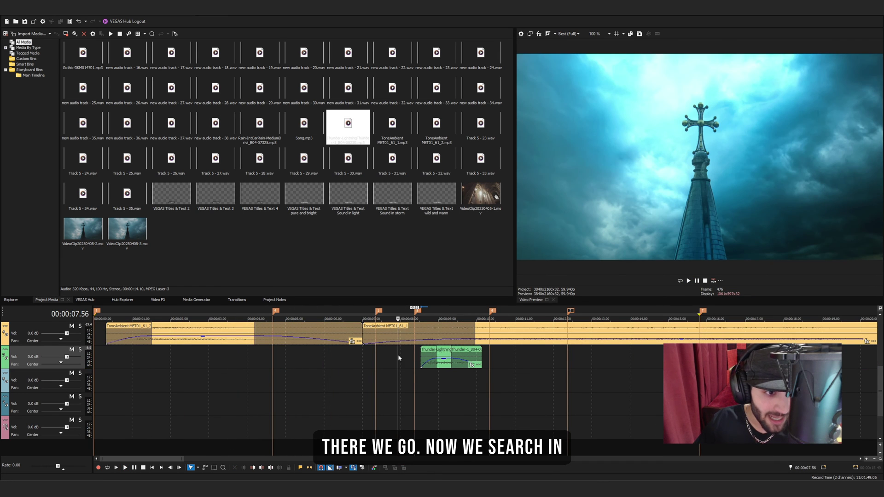
pyautogui.click(447, 366)
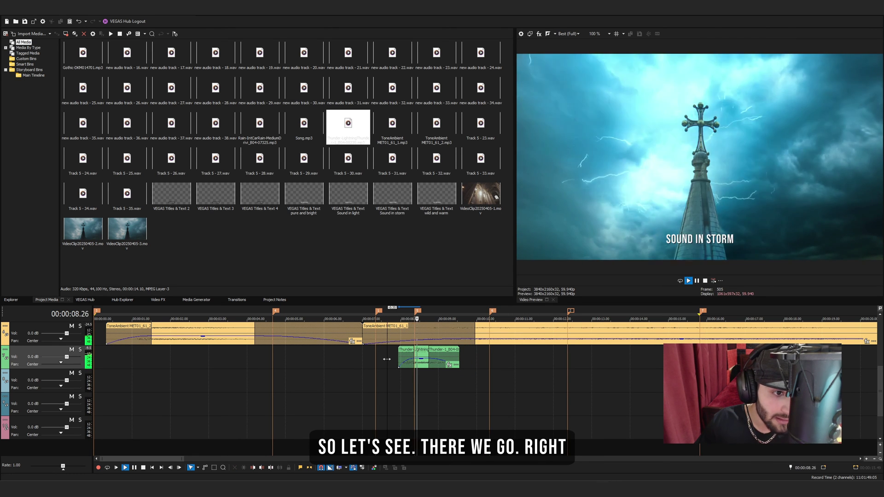
pyautogui.press('space')
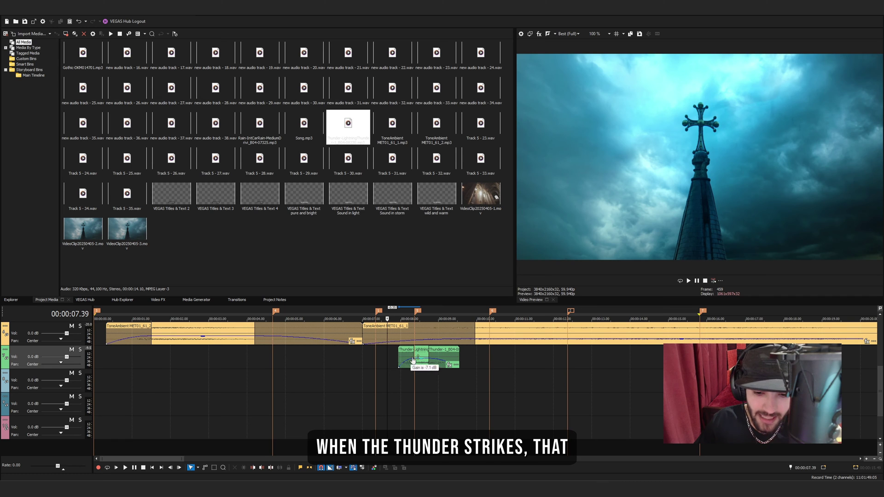
pyautogui.press('space')
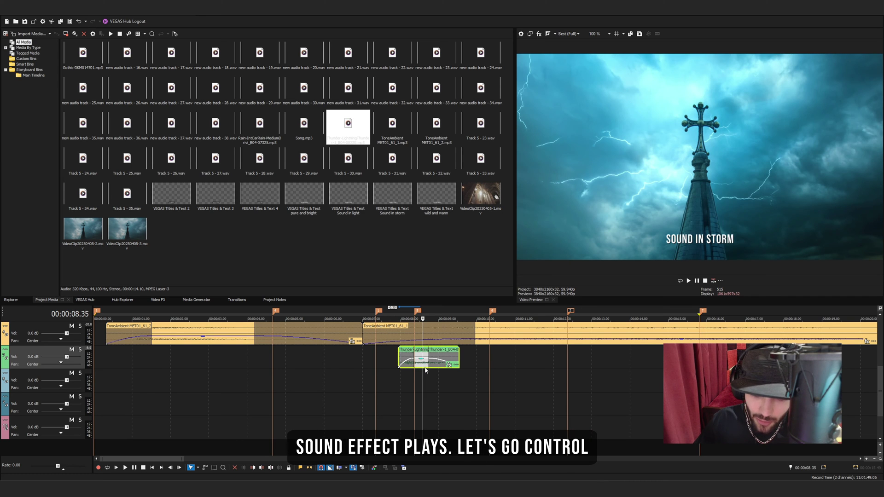
# Step: Copy the thunder strike clip and paste it on the track below at marker 5, 00:00:08.22
pyautogui.scroll(-3, 369, 372)
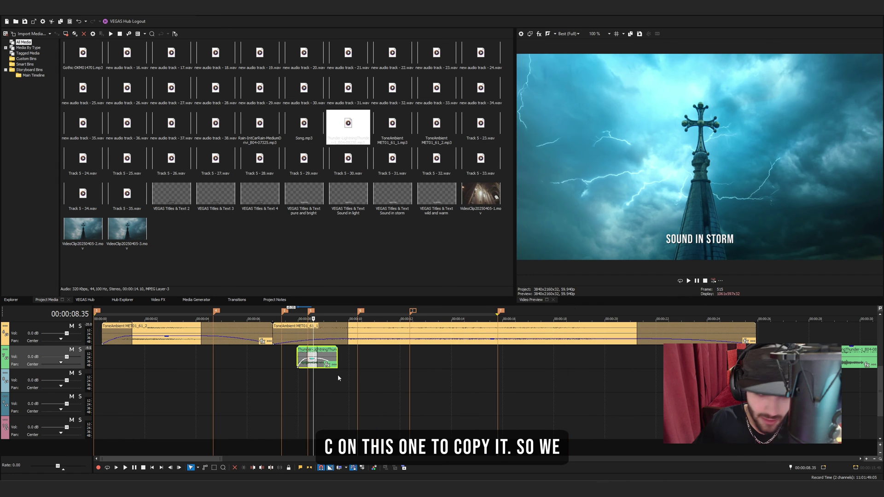
pyautogui.click(297, 382)
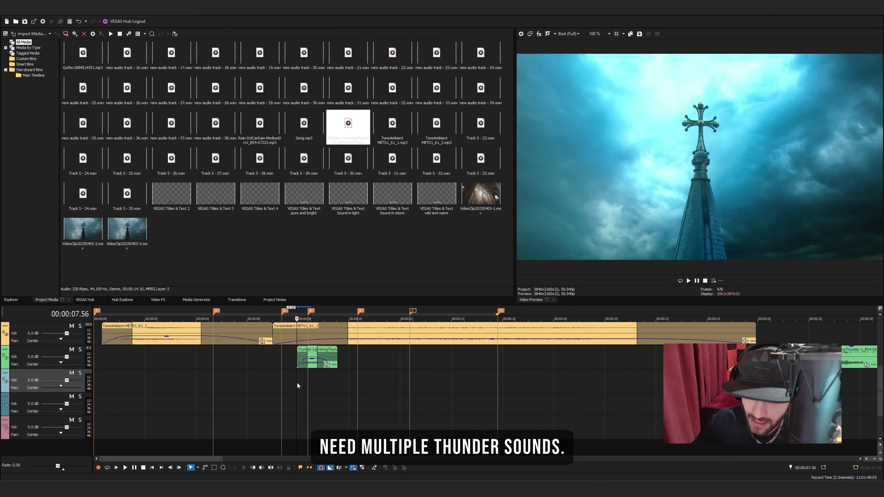
pyautogui.press('space')
pyautogui.scroll(4, 297, 383)
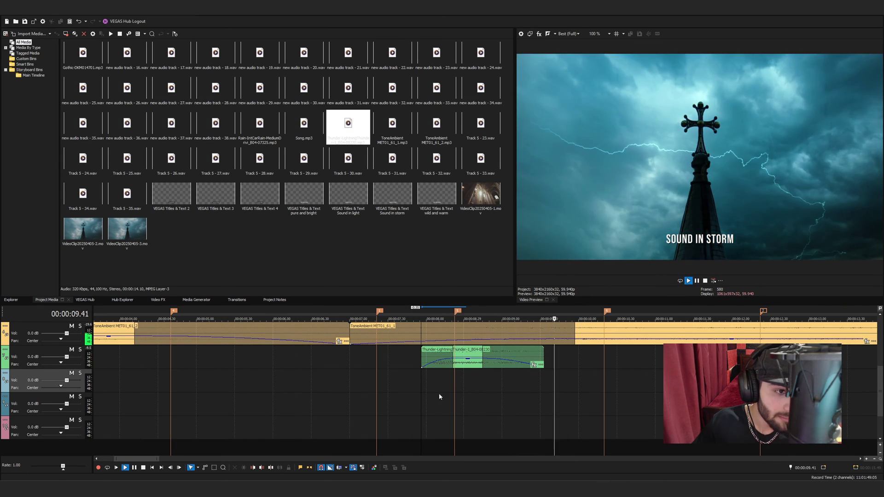
pyautogui.press('space')
pyautogui.click(453, 387)
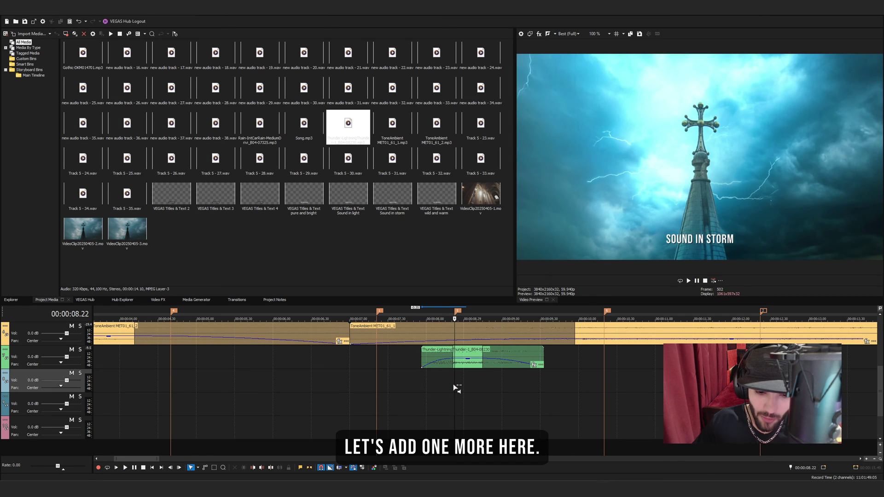
pyautogui.hotkey('ctrl', 'v')
pyautogui.scroll(-3, 436, 397)
pyautogui.press('space')
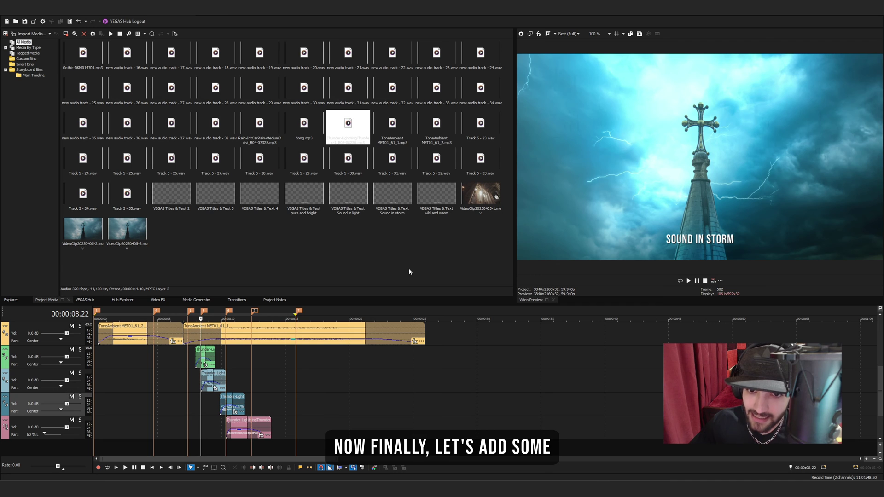
# Step: Add another audio track, place the Rain-IntCarRain-MediumDrivi_B04-07325.mp3 sound on it starting before marker 1, and play it back
pyautogui.rightClick(83, 441)
pyautogui.press('Up')
pyautogui.press('Up')
pyautogui.press('Return')
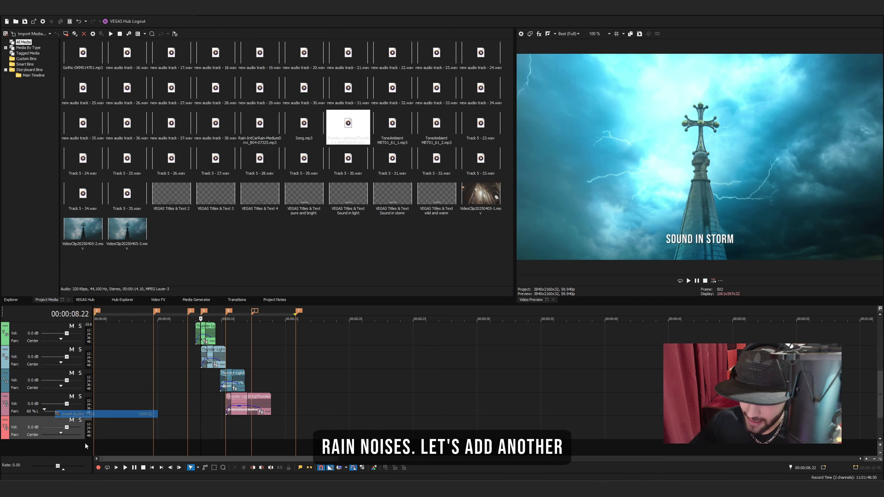
pyautogui.moveTo(259, 124); pyautogui.dragTo(177, 428)
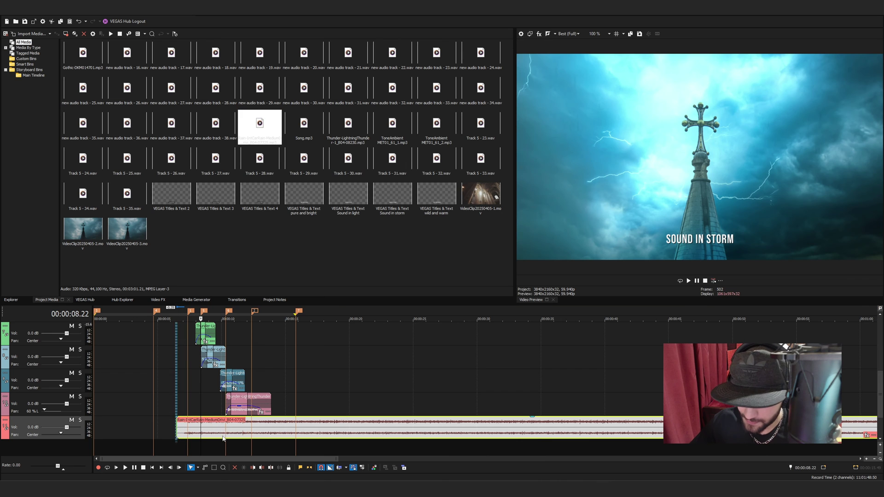
pyautogui.click(195, 426)
pyautogui.press('space')
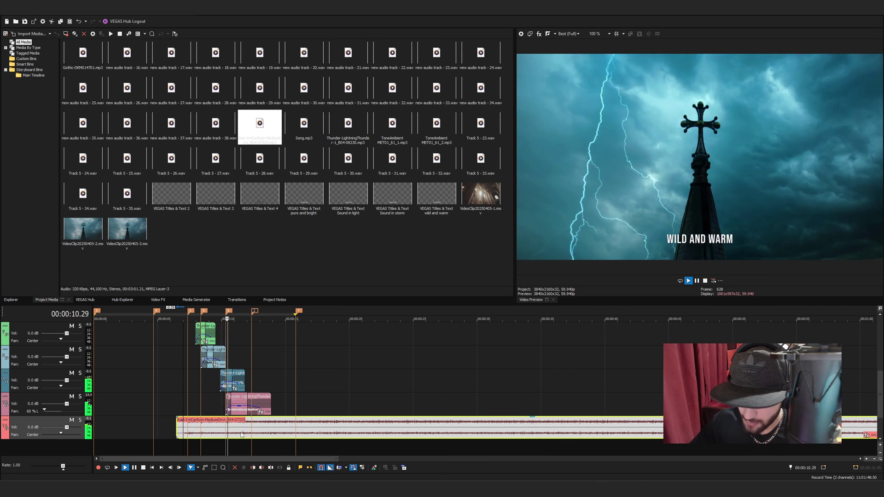
pyautogui.press('space')
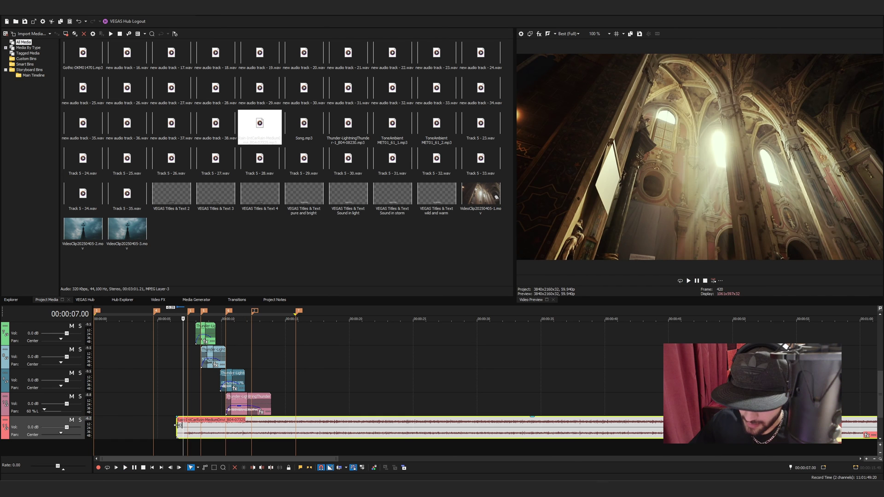
# Step: Lower the rain clip's gain slightly and shorten the clip by trimming its end to about 00:00:20
pyautogui.moveTo(179, 425); pyautogui.dragTo(182, 425)
pyautogui.moveTo(535, 417); pyautogui.dragTo(536, 429)
pyautogui.scroll(-3, 537, 432)
pyautogui.scroll(-2, 536, 432)
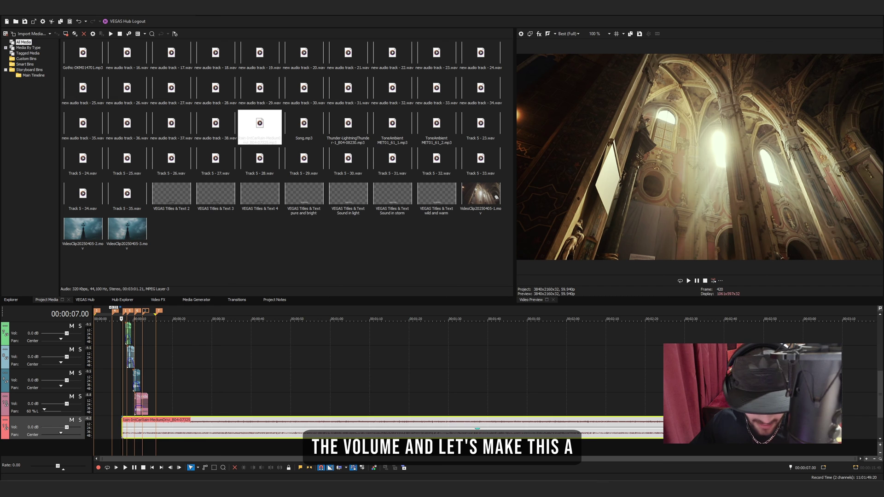
pyautogui.moveTo(663, 428); pyautogui.dragTo(174, 443)
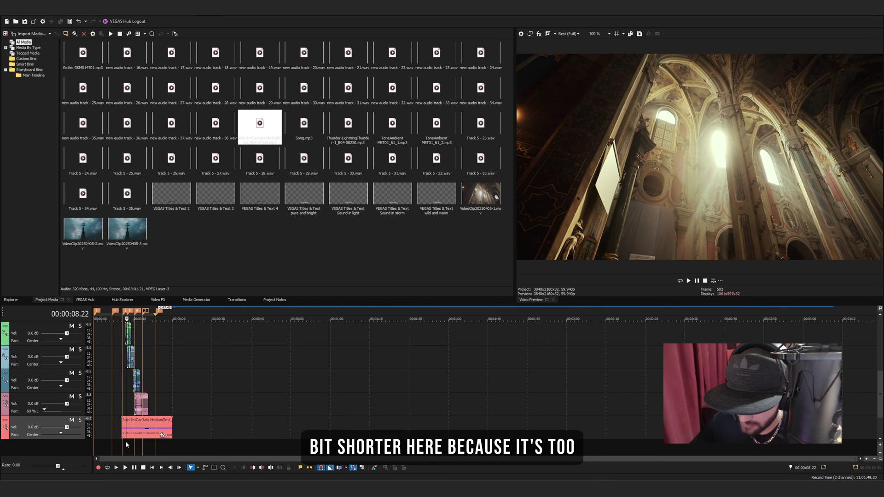
# Step: Add a fade-in of about 1 second and a fade-out of about 5 seconds to the trimmed rain clip
pyautogui.scroll(10, 127, 444)
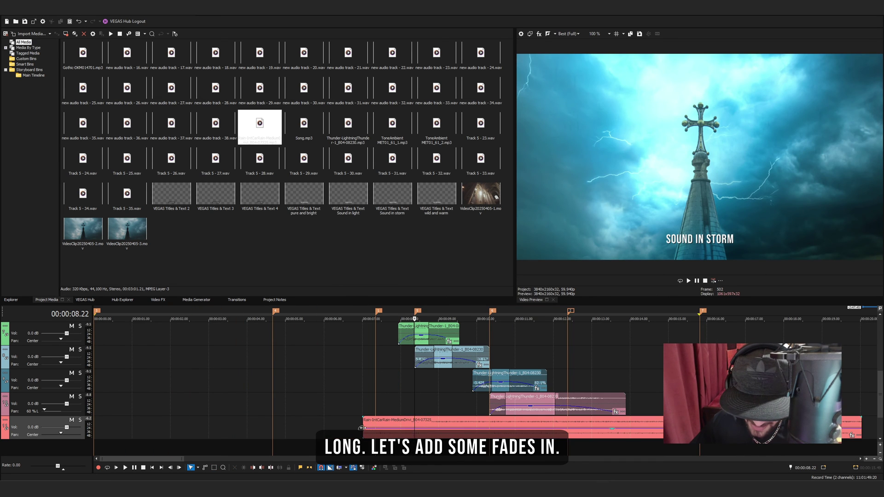
pyautogui.moveTo(361, 428); pyautogui.dragTo(390, 427)
pyautogui.scroll(-3, 421, 434)
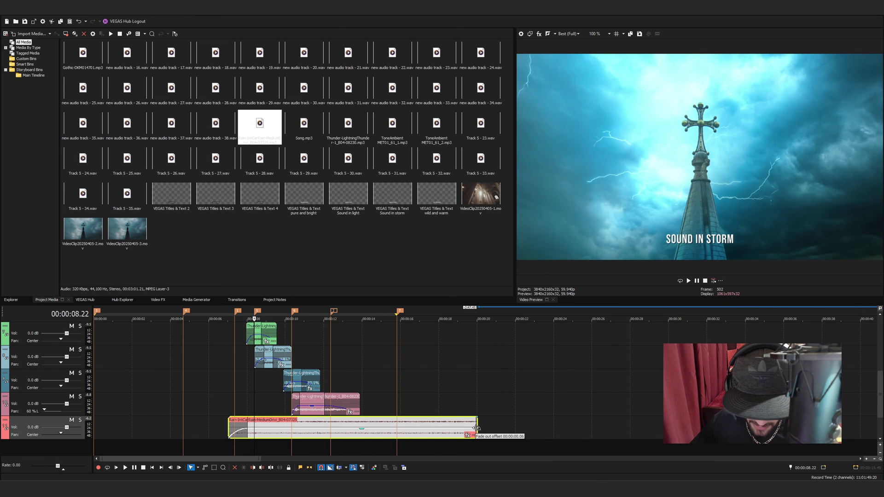
# Step: Play back the thunder and rain mix from 00:00:06.46, just before the rain clip starts
pyautogui.click(223, 402)
pyautogui.press('space')
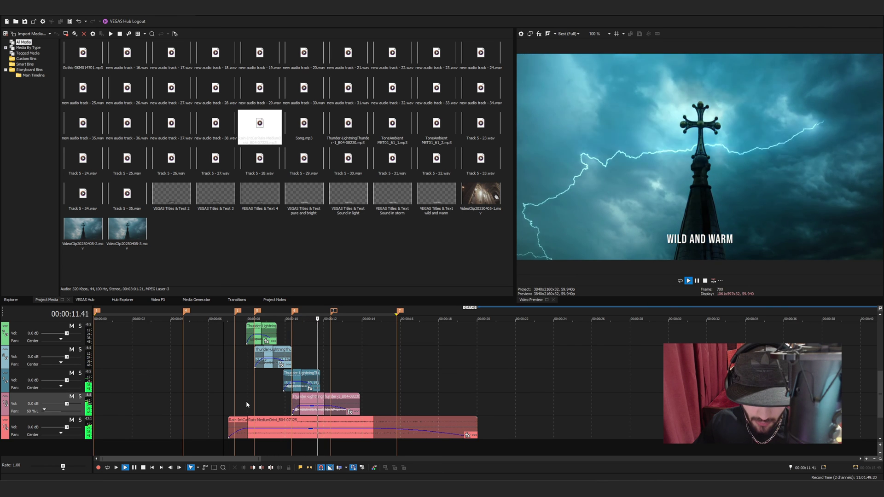
pyautogui.press('space')
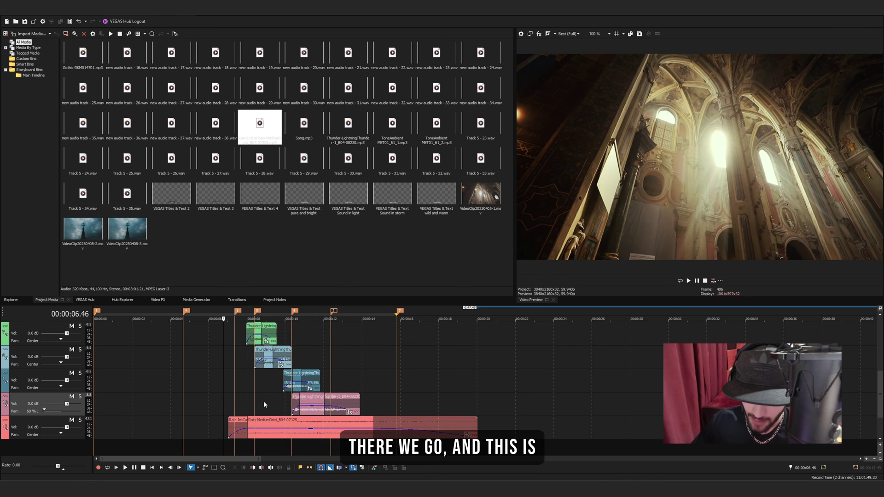
# Step: Examine the storm video clip at 00:00:10.20 and just after marker 5 for visual elements that need sound effects
pyautogui.scroll(-5, 206, 396)
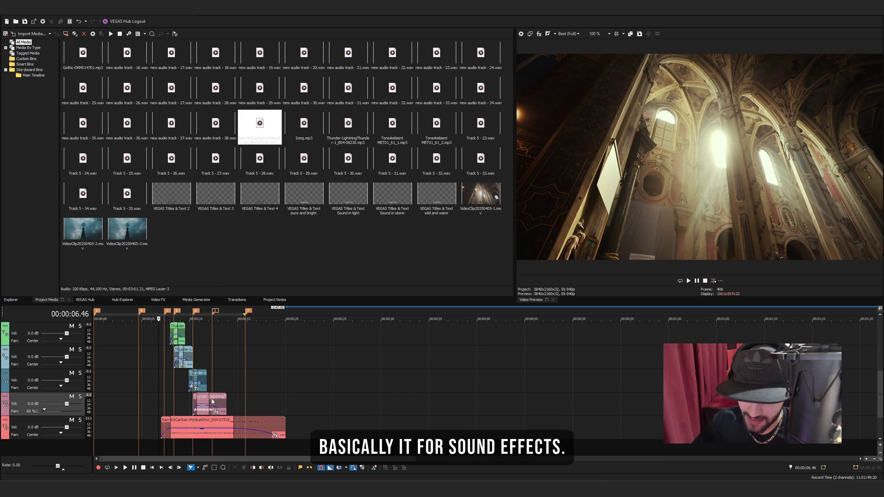
pyautogui.scroll(5, 191, 369)
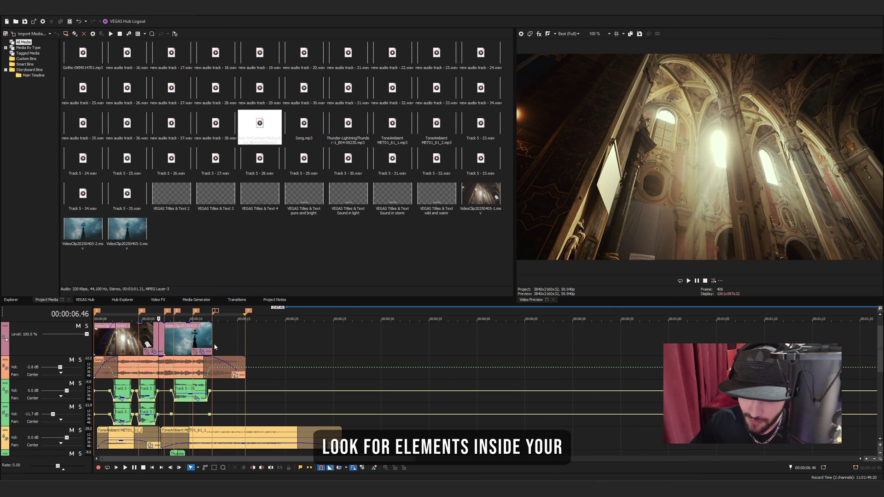
pyautogui.click(191, 337)
pyautogui.scroll(2, 430, 350)
pyautogui.scroll(2, 430, 350)
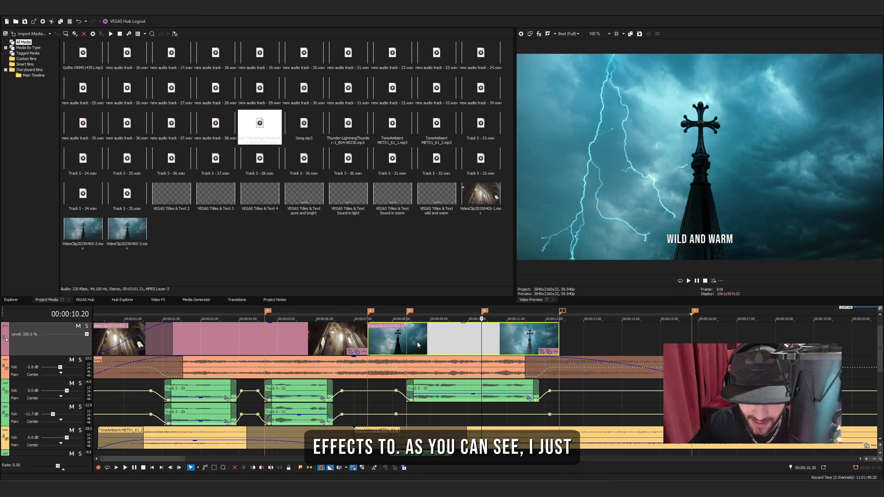
pyautogui.click(417, 344)
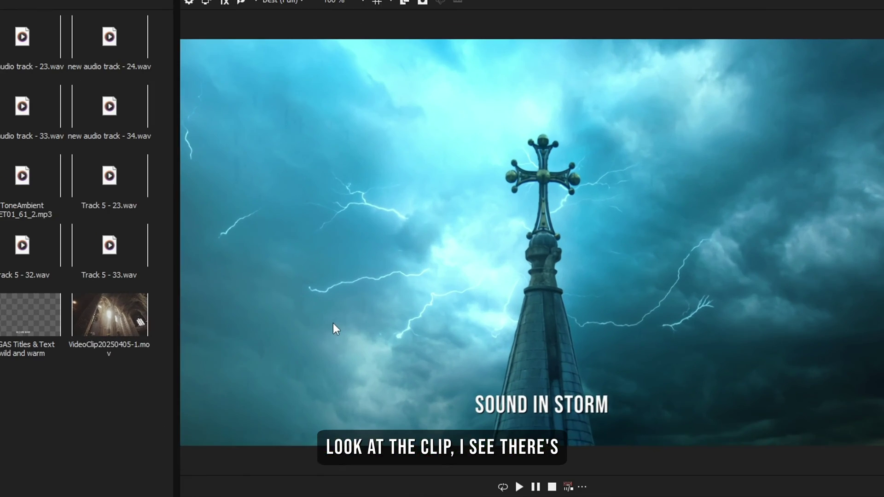